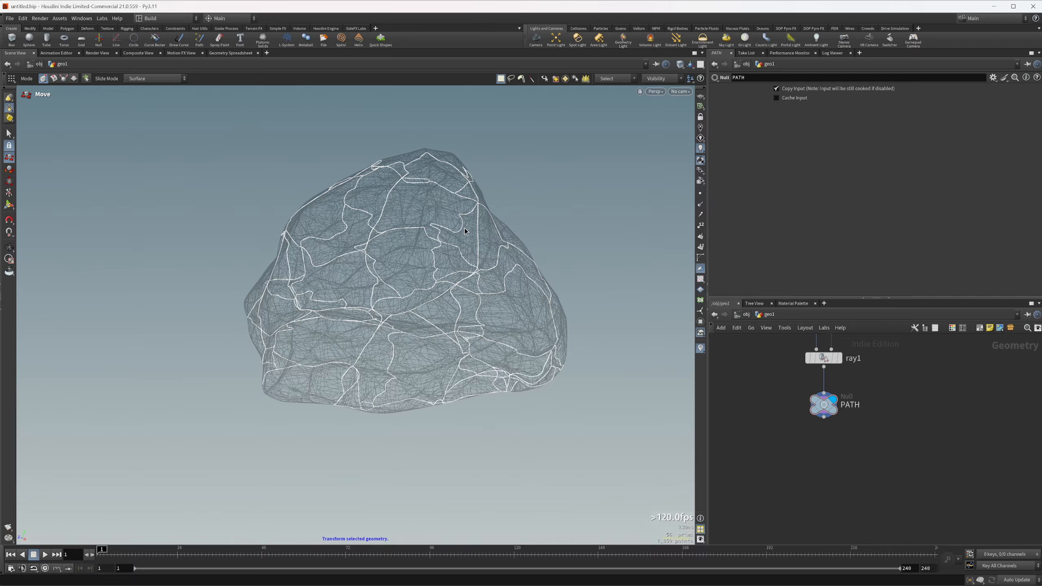
- Add a Normal node fed by the measure1 output, branching alongside the shortest-path chain
{"action": "left_click_drag", "start_coordinate": [357, 312], "coordinate": [460, 301], "text": "alt"}
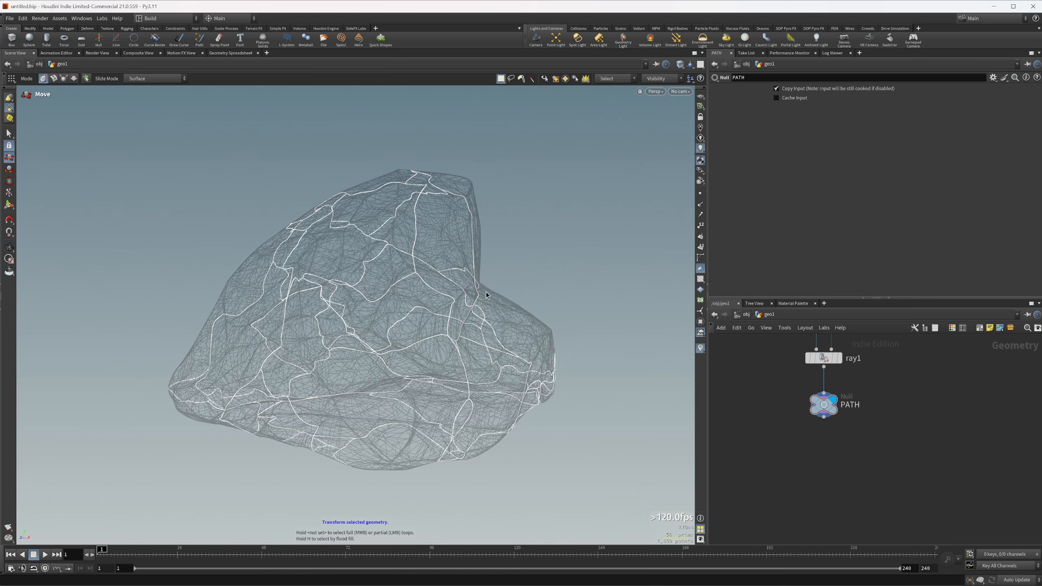
{"action": "key", "text": "h"}
{"action": "key", "text": "Tab"}
{"action": "key", "text": "Return"}
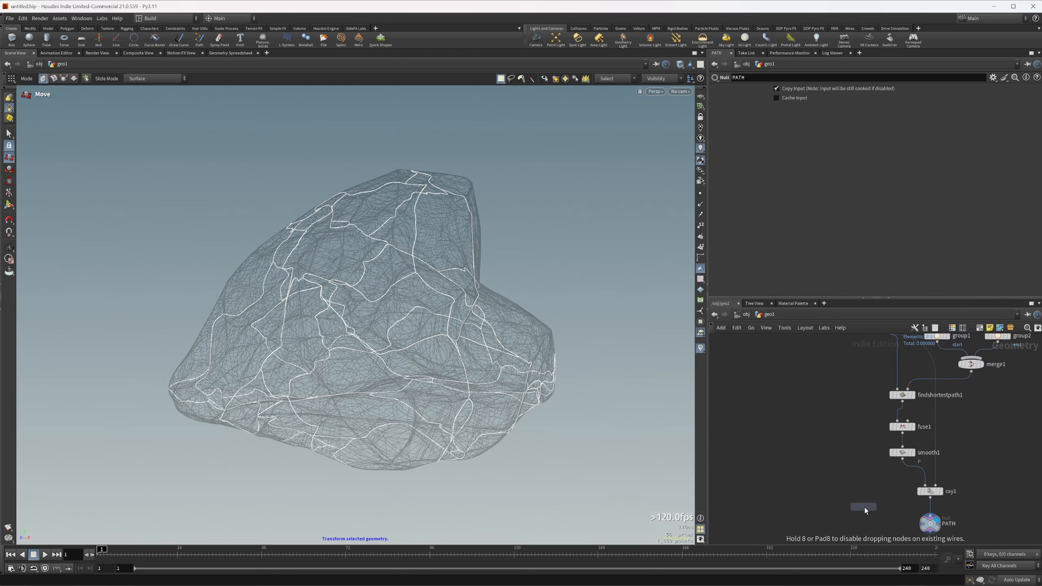
{"action": "left_click", "coordinate": [864, 507]}
{"action": "middle_click_drag", "start_coordinate": [893, 416], "coordinate": [872, 460]}
{"action": "left_click_drag", "start_coordinate": [866, 372], "coordinate": [837, 542]}
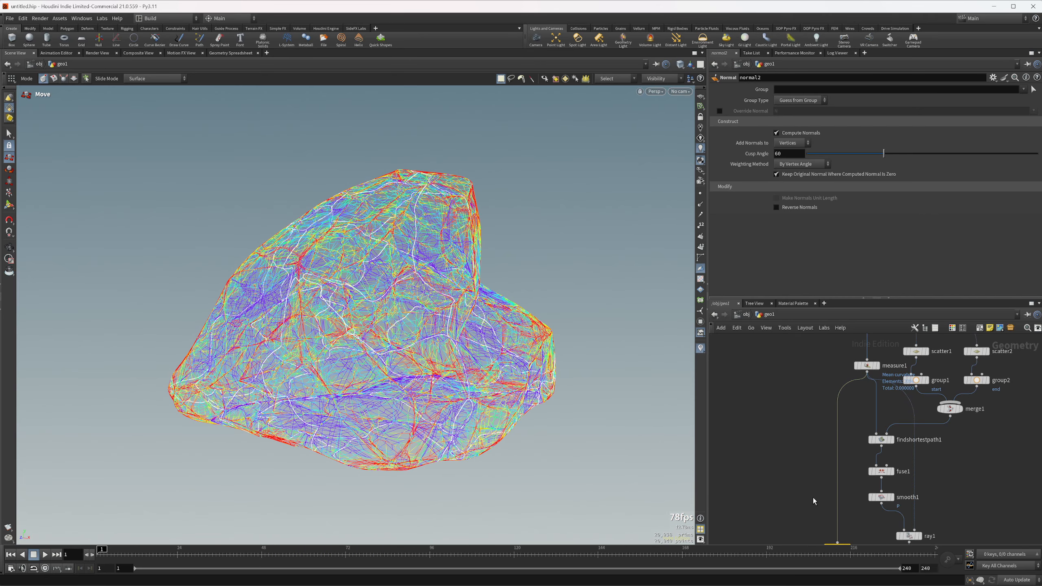
- Display the new Normal node, place it below and beside PATH, and set it to add normals to Points
{"action": "middle_click_drag", "start_coordinate": [814, 502], "coordinate": [798, 429]}
{"action": "key", "text": "r"}
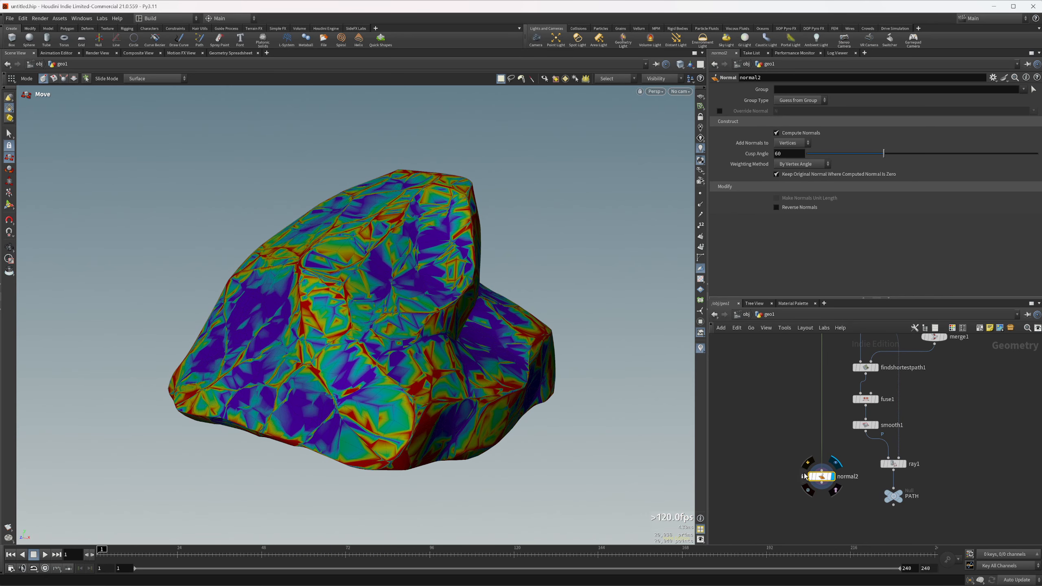
{"action": "middle_click", "coordinate": [804, 476]}
{"action": "middle_click_drag", "start_coordinate": [820, 478], "coordinate": [818, 412]}
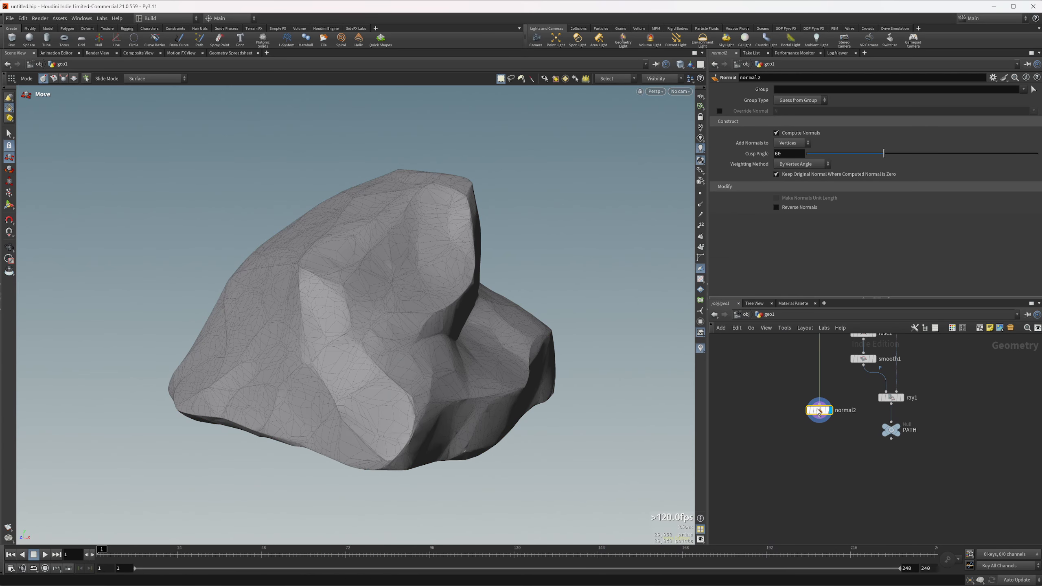
{"action": "left_click_drag", "start_coordinate": [818, 411], "coordinate": [804, 461]}
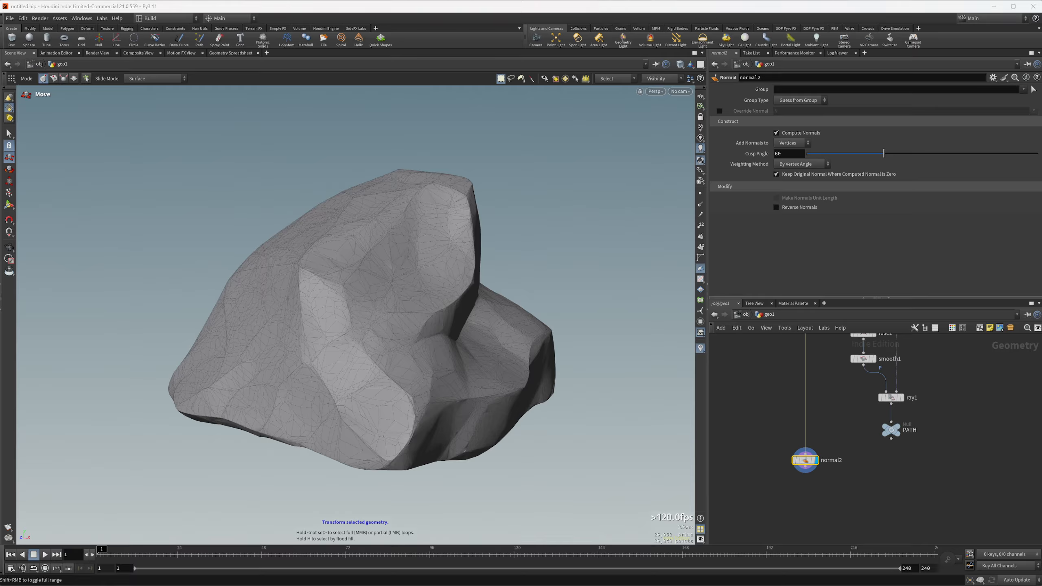
{"action": "left_click", "coordinate": [792, 142]}
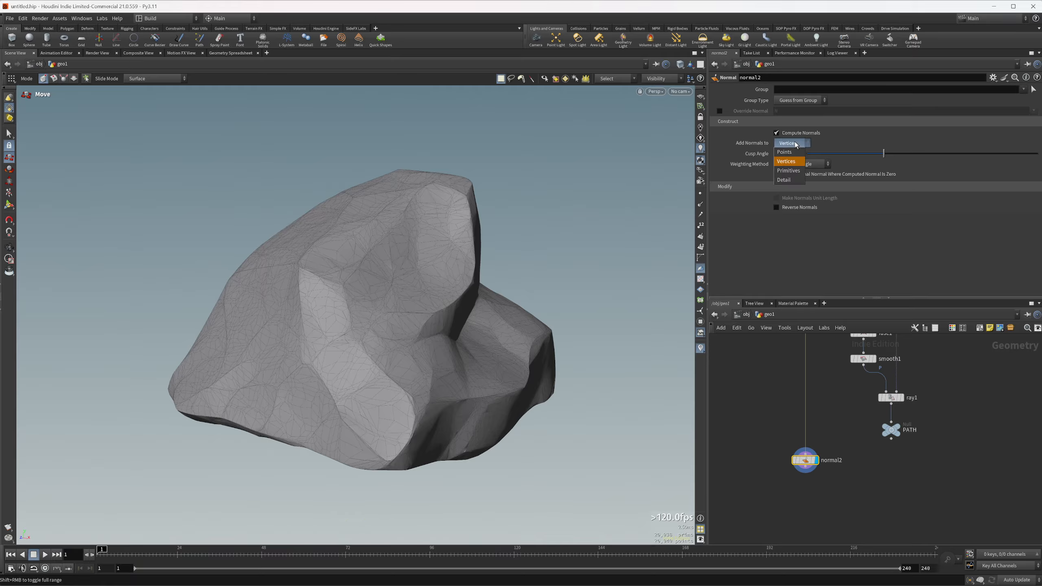
{"action": "left_click", "coordinate": [790, 144]}
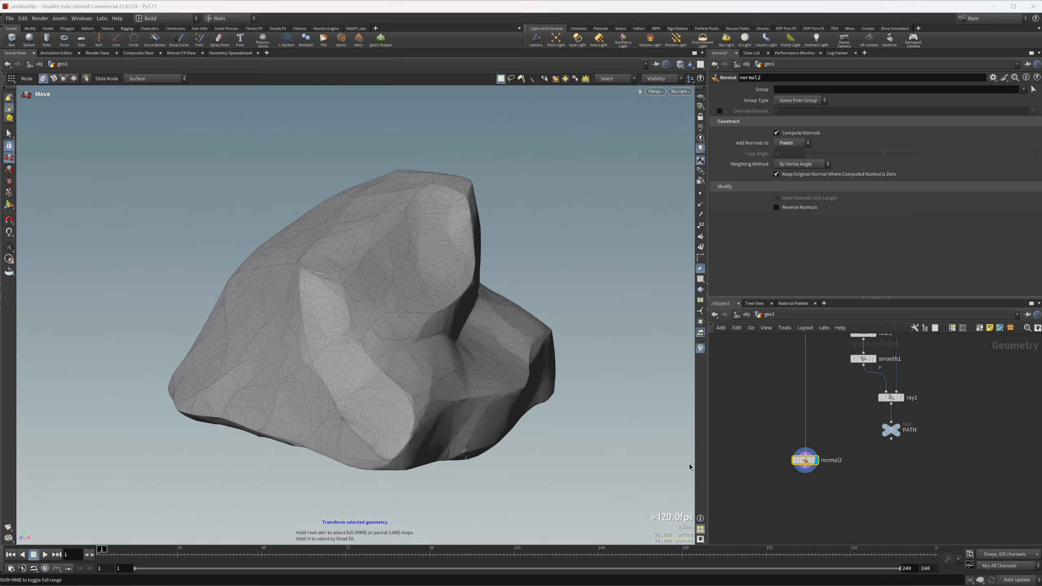
- Add an Attribute Transfer node with PATH as its first input and normal2 as its source, and display it
{"action": "key", "text": "Tab"}
{"action": "type", "text": "atr"}
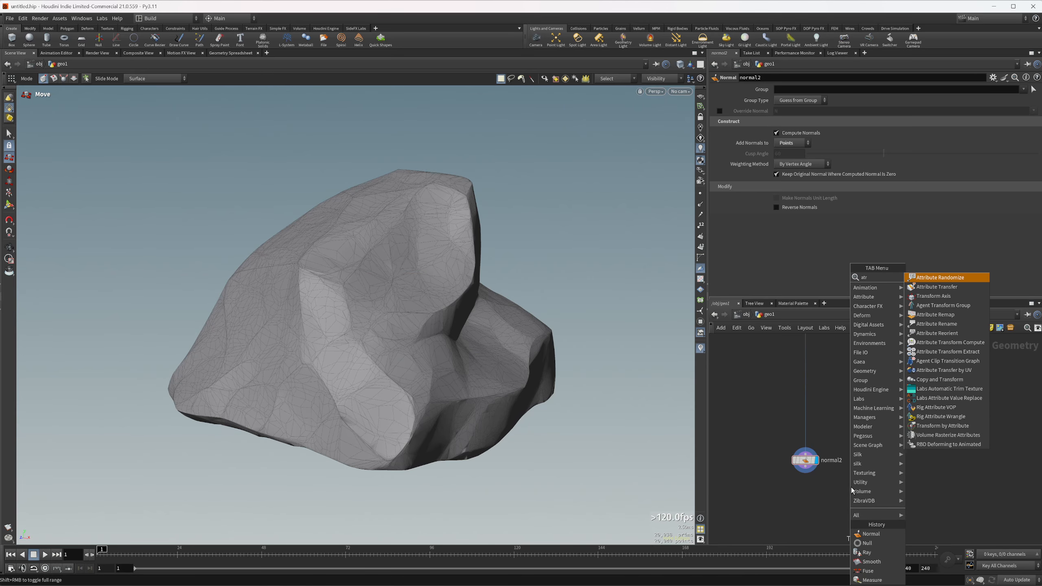
{"action": "key", "text": "BackSpace"}
{"action": "type", "text": "tribtran"}
{"action": "key", "text": "Return"}
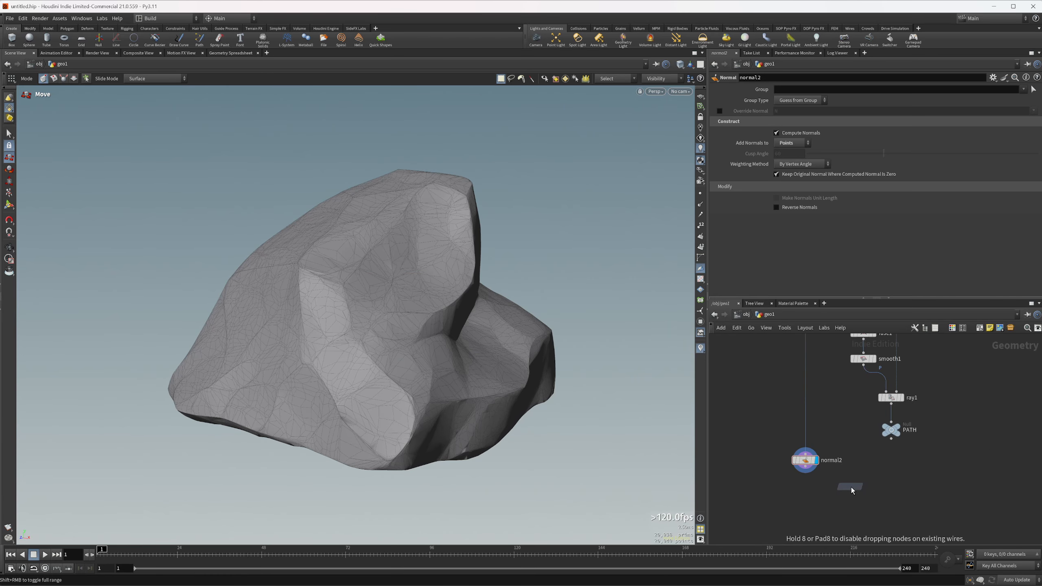
{"action": "left_click", "coordinate": [840, 504]}
{"action": "mouse_move", "coordinate": [891, 440]}
{"action": "left_mouse_down"}
{"action": "mouse_move", "coordinate": [833, 493]}
{"action": "mouse_move", "coordinate": [850, 487]}
{"action": "left_mouse_up"}
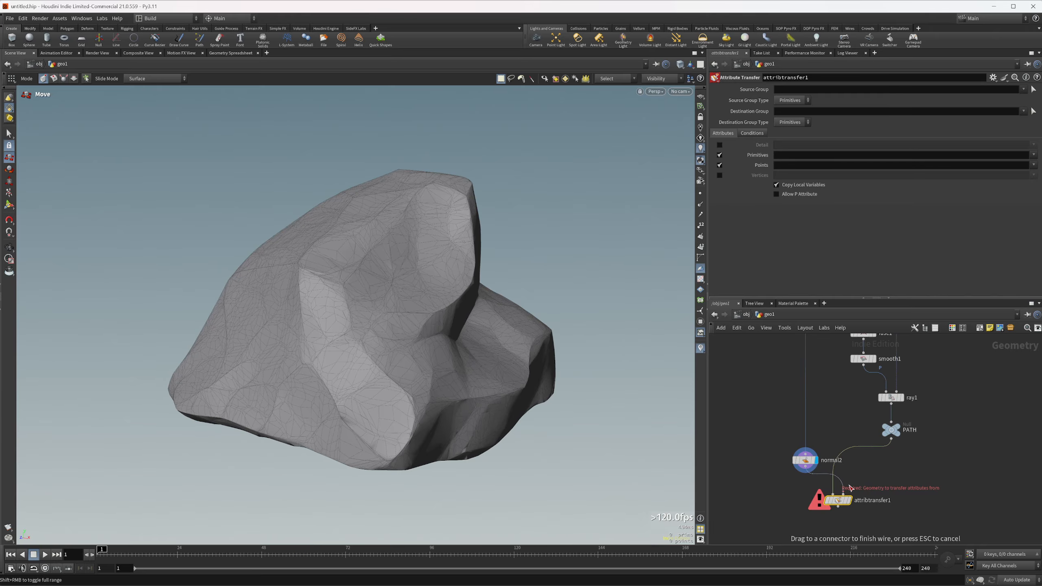
{"action": "left_click", "coordinate": [843, 494]}
{"action": "key", "text": "r"}
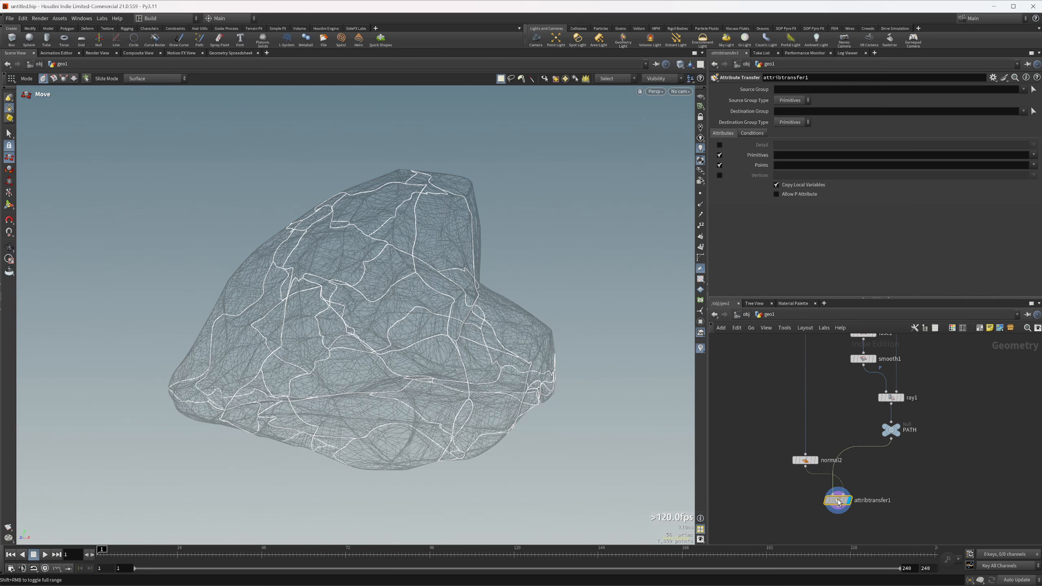
- Disable primitive attributes in the Attribute Transfer and limit the point attributes to N
{"action": "left_click", "coordinate": [722, 154]}
{"action": "left_click", "coordinate": [795, 164]}
{"action": "type", "text": "N"}
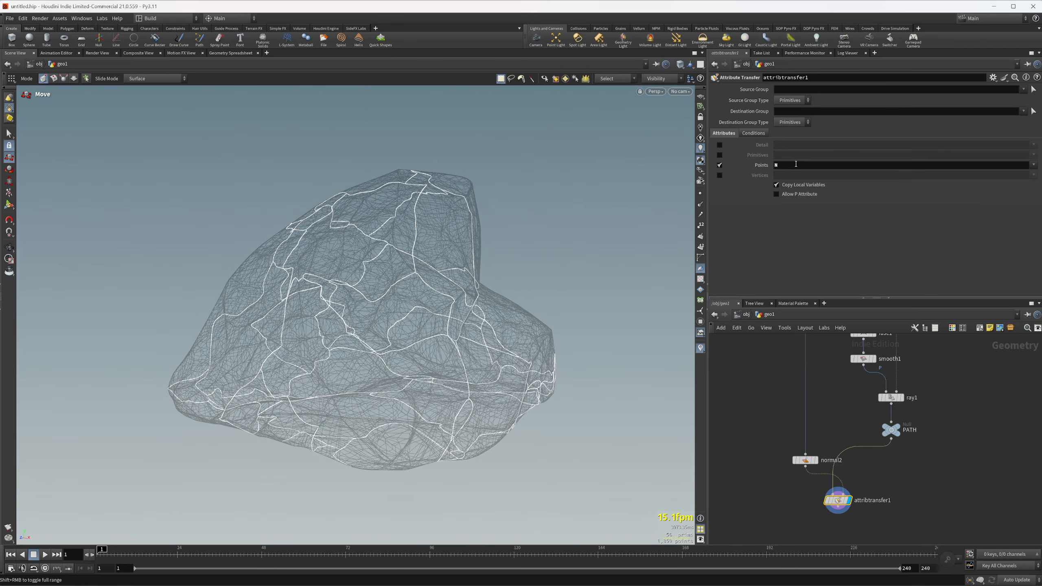
- Add a PolyExtrude node after attribtransfer1 and display its result
{"action": "key", "text": "Tab"}
{"action": "type", "text": "polyex"}
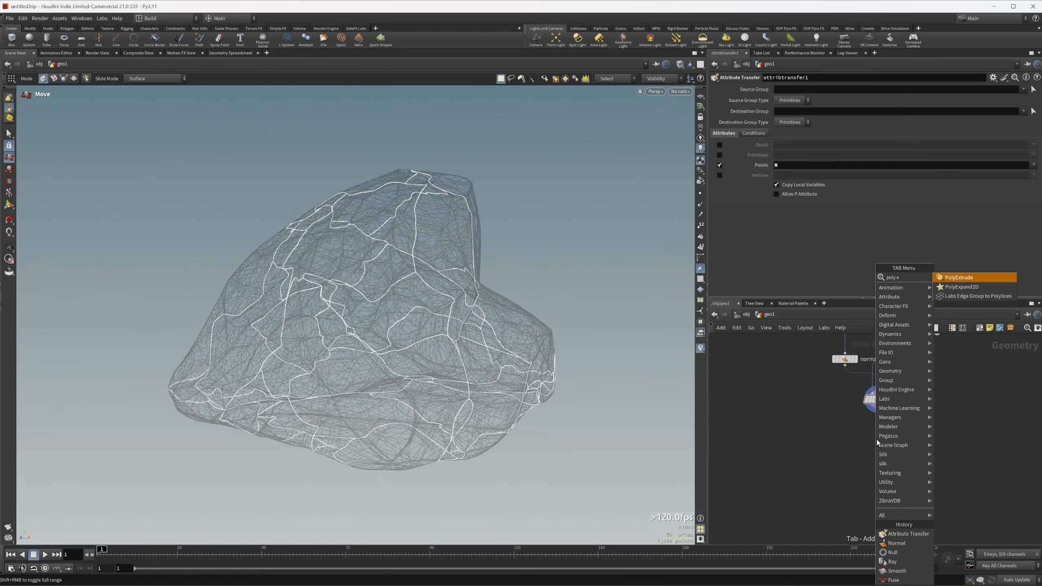
{"action": "key", "text": "Return"}
{"action": "left_click", "coordinate": [843, 458]}
{"action": "left_click_drag", "start_coordinate": [884, 401], "coordinate": [835, 448]}
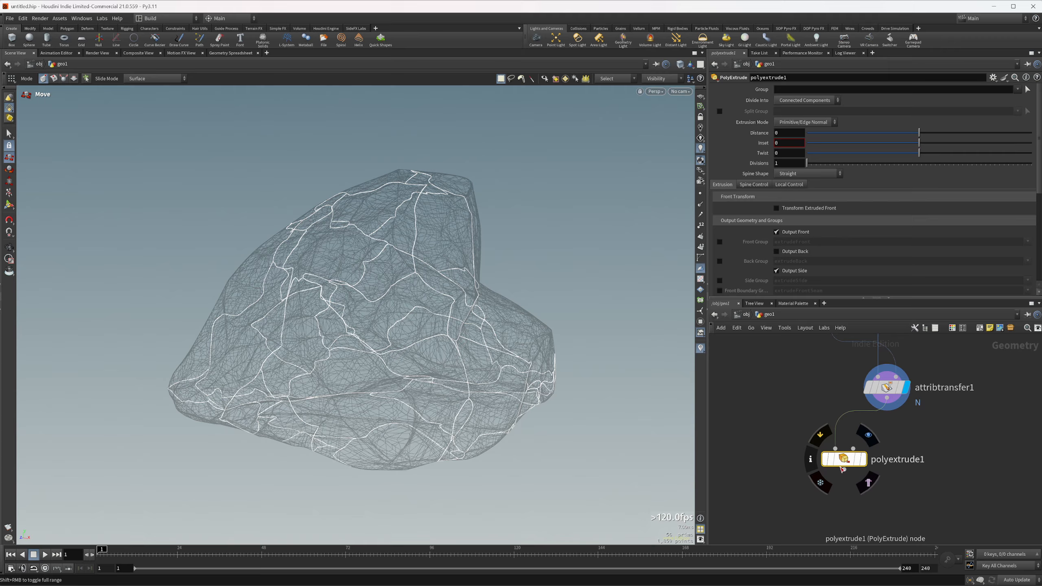
{"action": "left_click", "coordinate": [862, 459]}
- Set the PolyExtrude to Point Normal mode using Existing normals, with a distance of 0.05
{"action": "scroll", "coordinate": [567, 279], "scroll_direction": "up", "scroll_amount": 3}
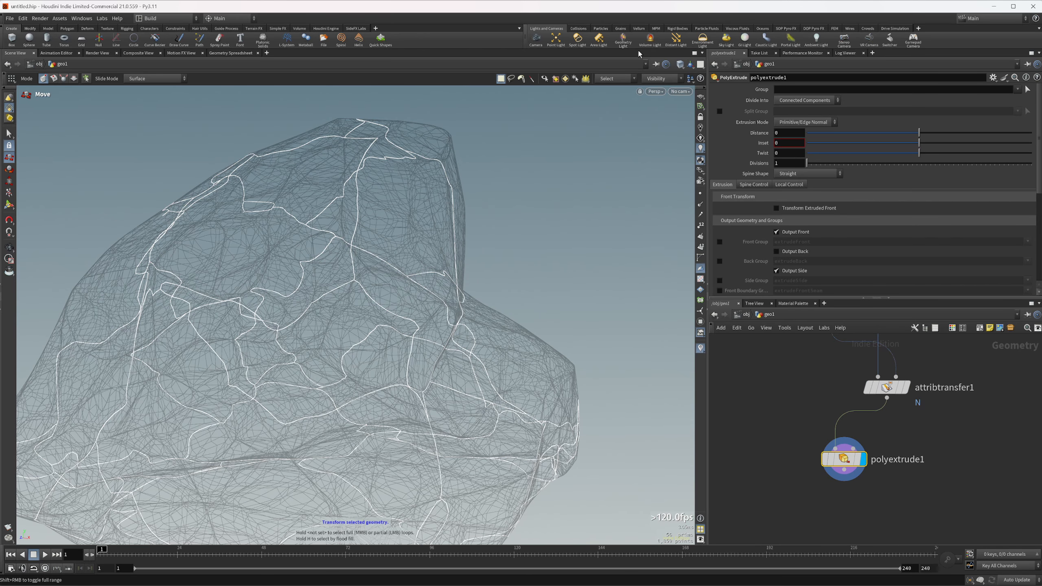
{"action": "left_click", "coordinate": [806, 126]}
{"action": "left_click", "coordinate": [799, 132]}
{"action": "left_click", "coordinate": [852, 123]}
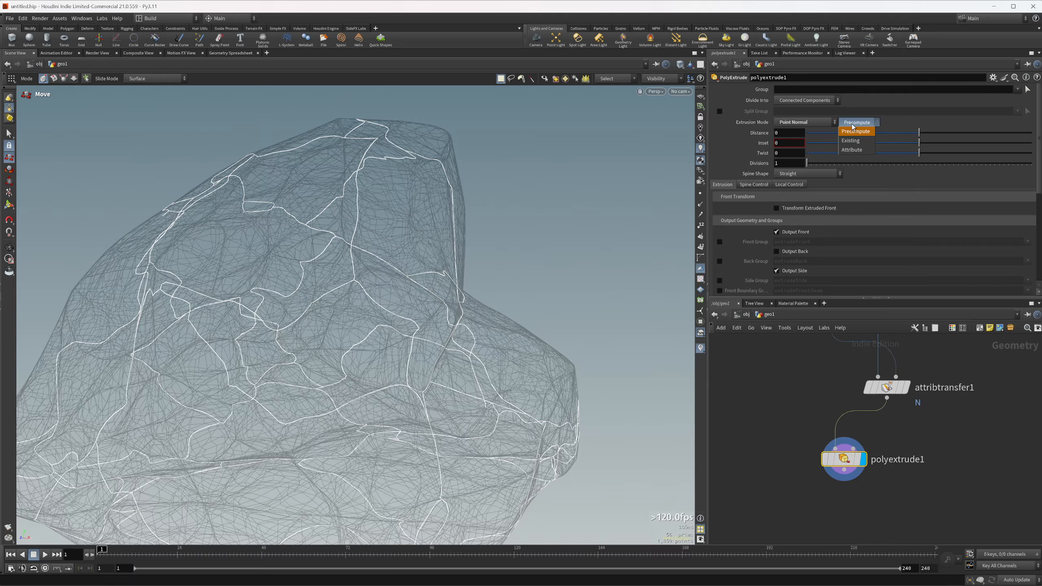
{"action": "left_click", "coordinate": [862, 143]}
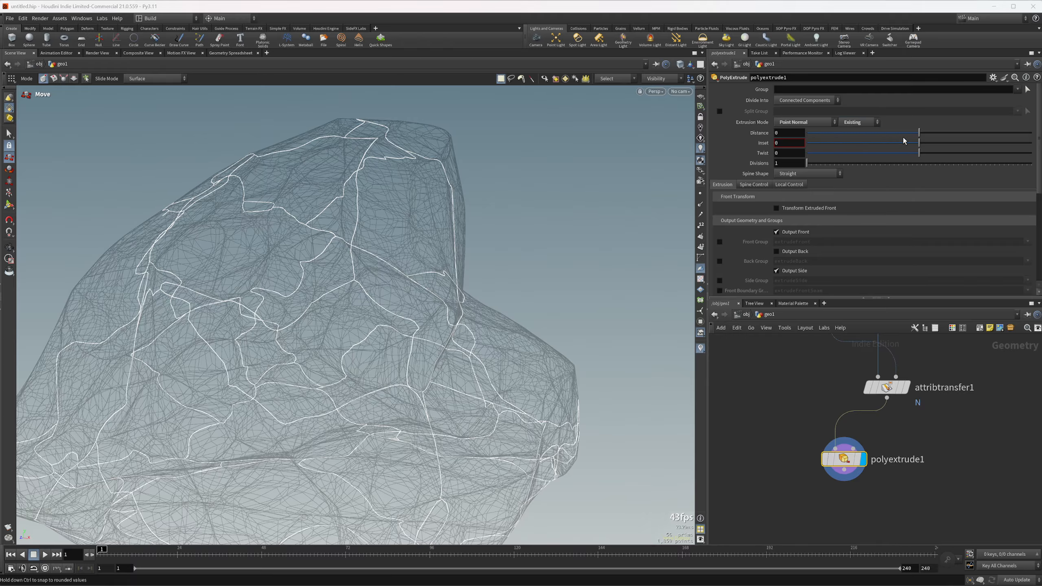
{"action": "left_click_drag", "start_coordinate": [903, 141], "coordinate": [926, 142]}
{"action": "left_click_drag", "start_coordinate": [495, 263], "coordinate": [454, 305]}
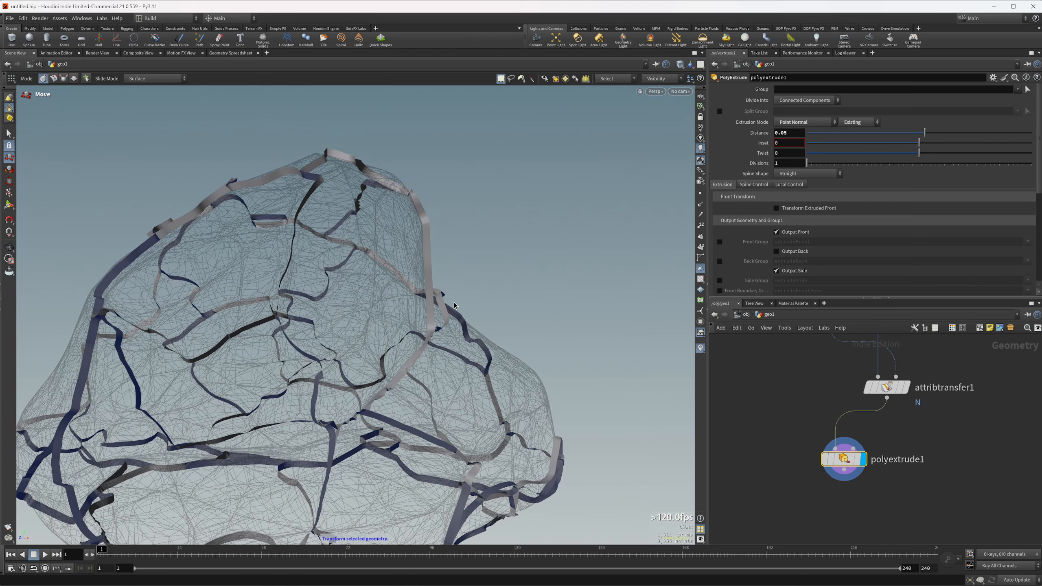
{"action": "mouse_move", "coordinate": [504, 275]}
{"action": "left_mouse_down", "text": "alt"}
{"action": "mouse_move", "coordinate": [461, 251]}
{"action": "mouse_move", "coordinate": [508, 283]}
{"action": "left_mouse_up", "text": "alt"}
{"action": "left_click_drag", "start_coordinate": [424, 319], "coordinate": [296, 193], "text": "alt"}
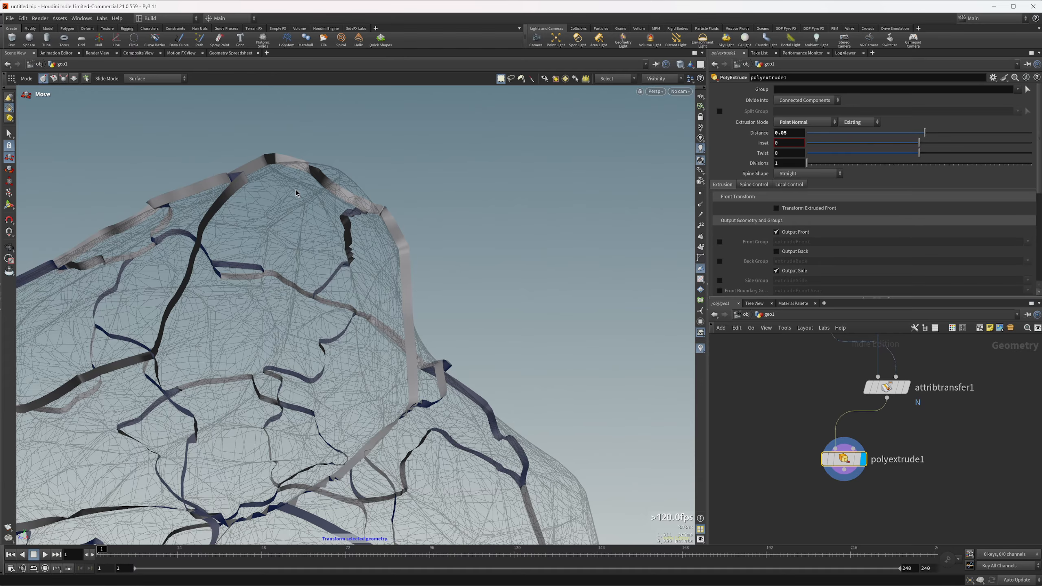
- Duplicate the PolyExtrude node with a distance of -0.05 and compare the display of both extrusions
{"action": "left_click_drag", "start_coordinate": [844, 458], "coordinate": [828, 453]}
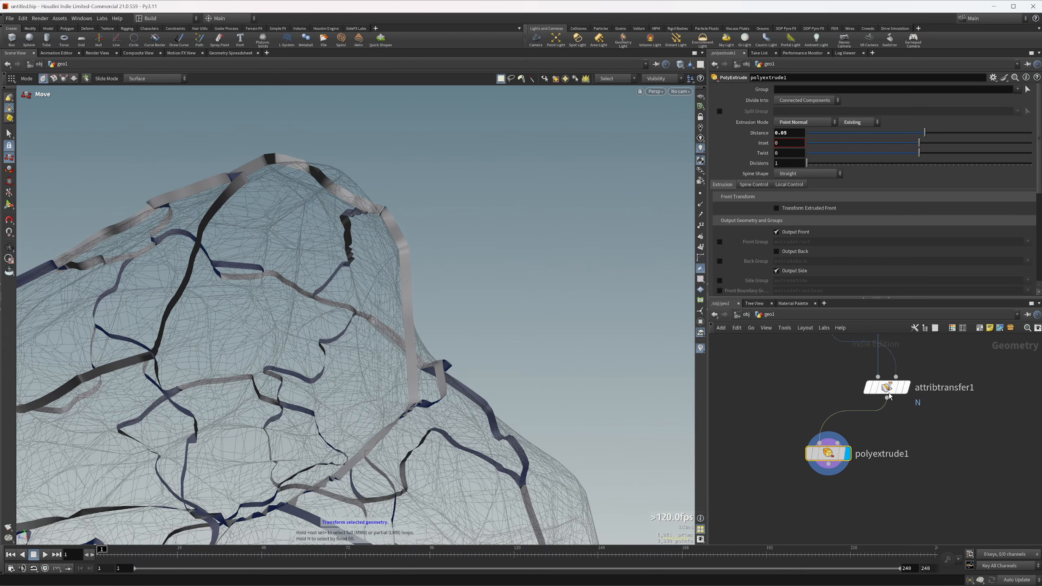
{"action": "key", "text": "ctrl+c"}
{"action": "key", "text": "ctrl+v"}
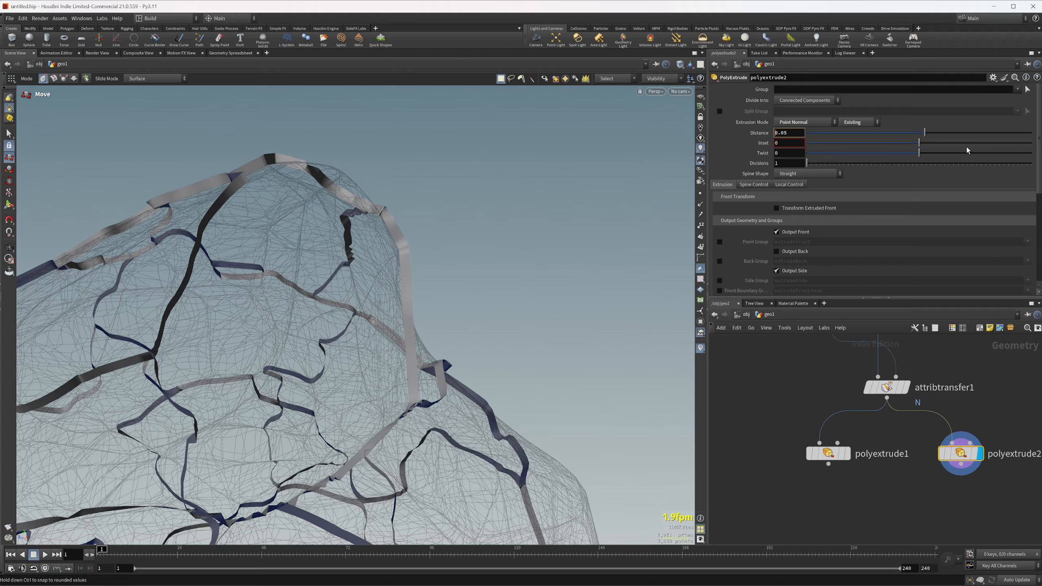
{"action": "key", "text": "Return"}
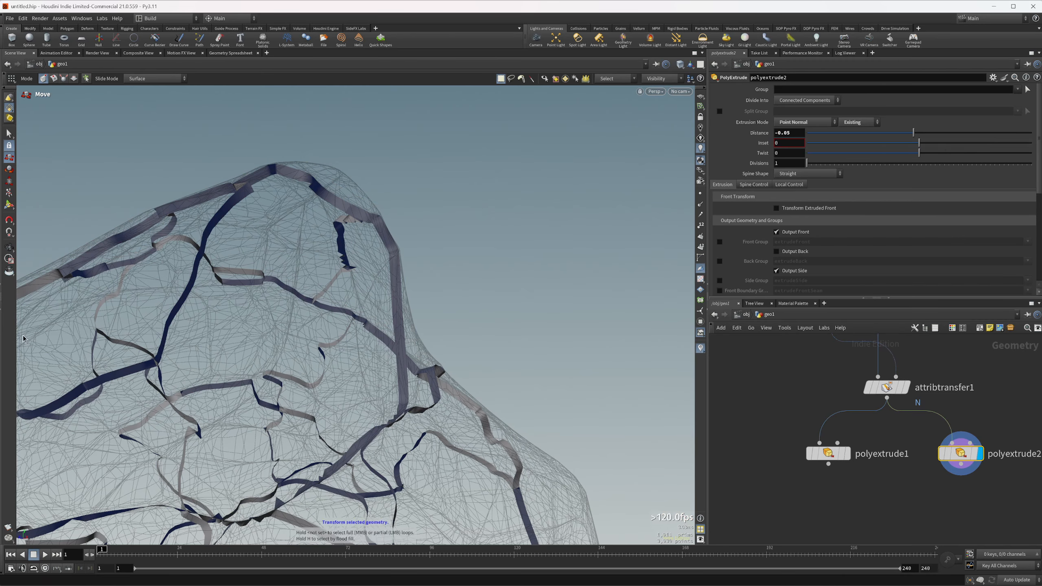
{"action": "left_click", "coordinate": [847, 453]}
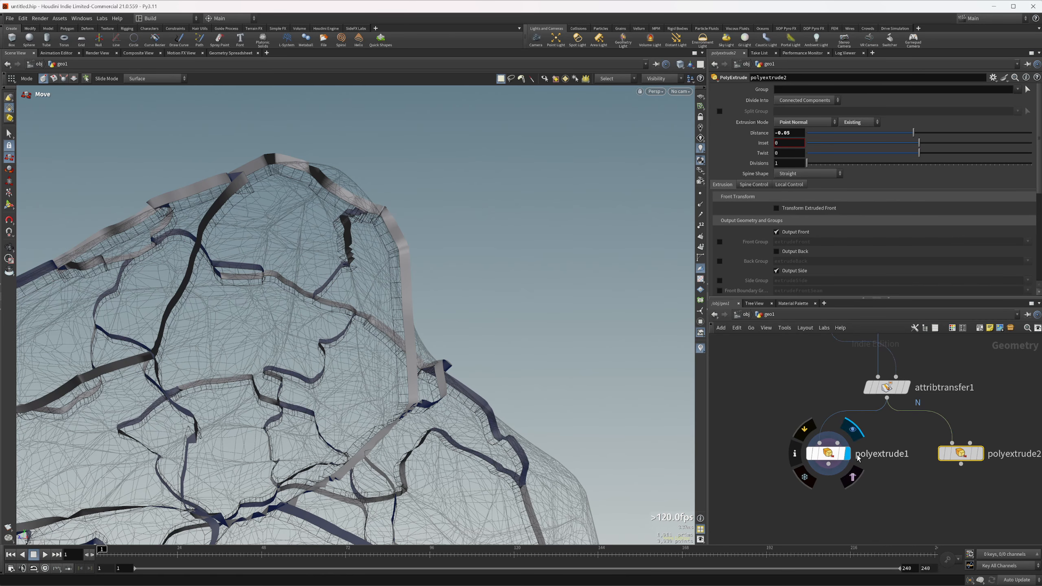
{"action": "left_click", "coordinate": [979, 453]}
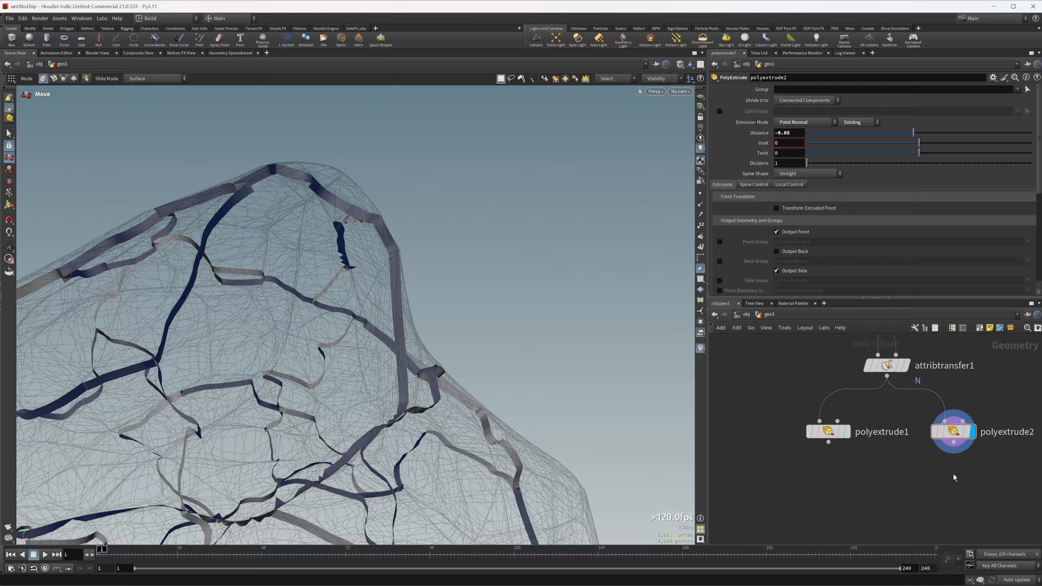
- Add a Reverse node after polyextrude2, display it, and space it out below
{"action": "key", "text": "Tab"}
{"action": "type", "text": "reverse"}
{"action": "key", "text": "Return"}
{"action": "left_click", "coordinate": [952, 472]}
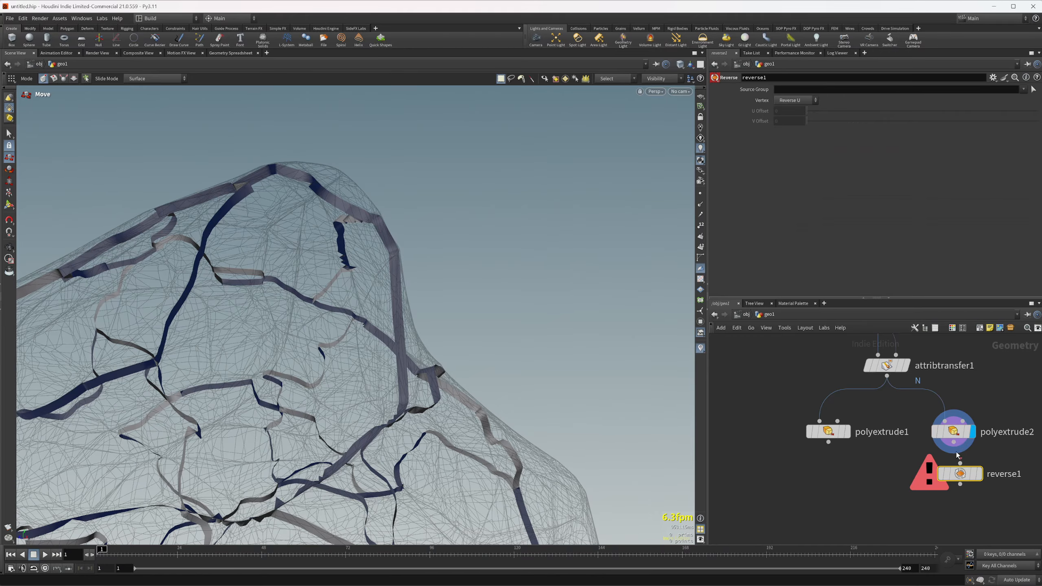
{"action": "key", "text": "r"}
{"action": "left_click_drag", "start_coordinate": [956, 472], "coordinate": [955, 490]}
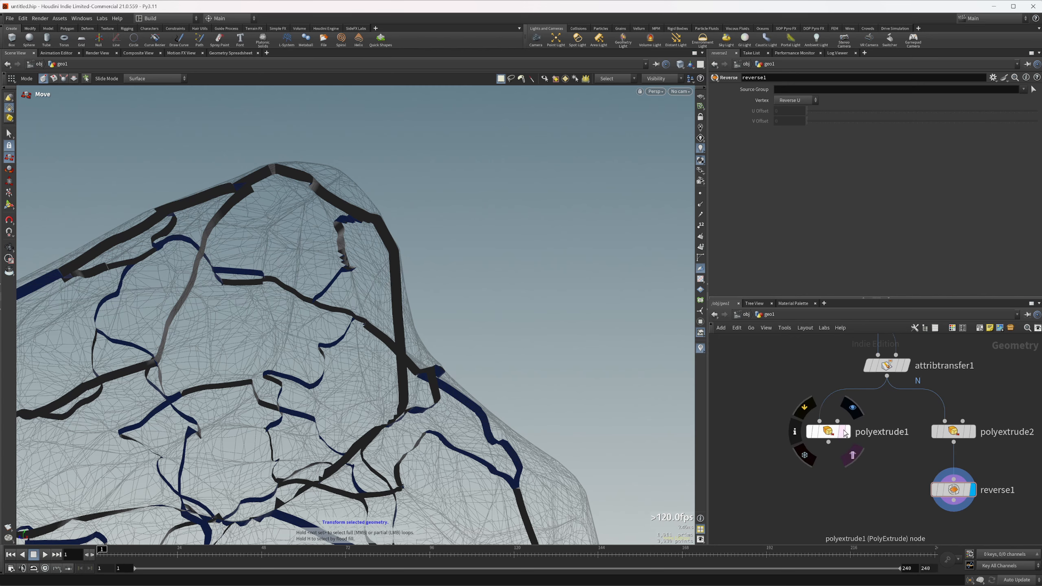
- Merge polyextrude1 and reverse1 with a new Merge node and display the combined strips
{"action": "scroll", "coordinate": [819, 497], "scroll_direction": "down", "scroll_amount": 2}
{"action": "key", "text": "Tab"}
{"action": "type", "text": "merge"}
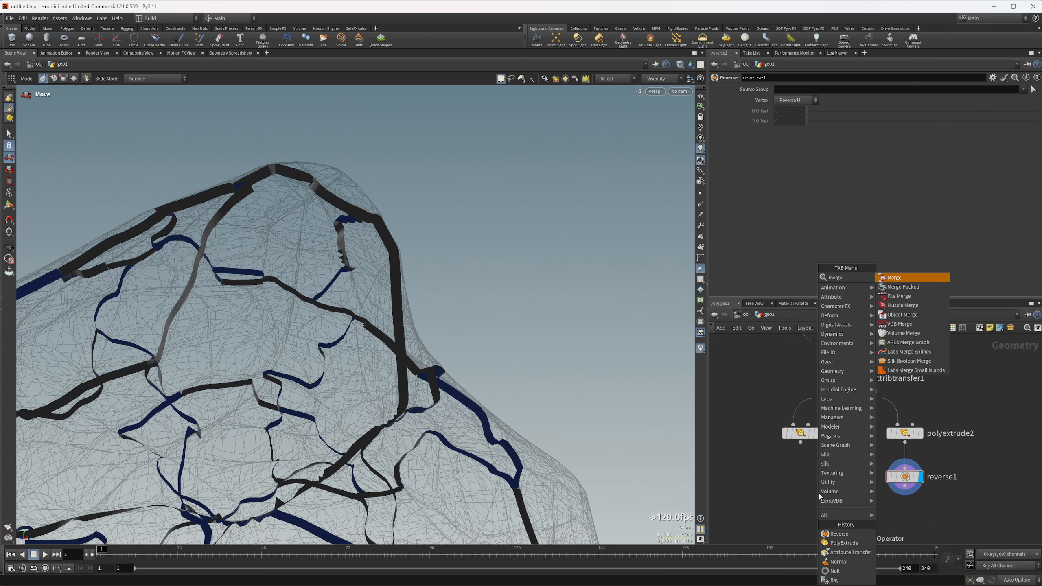
{"action": "key", "text": "Return"}
{"action": "left_click", "coordinate": [843, 495]}
{"action": "left_click_drag", "start_coordinate": [800, 442], "coordinate": [840, 488]}
{"action": "left_click_drag", "start_coordinate": [904, 485], "coordinate": [858, 488]}
{"action": "left_click", "coordinate": [860, 494]}
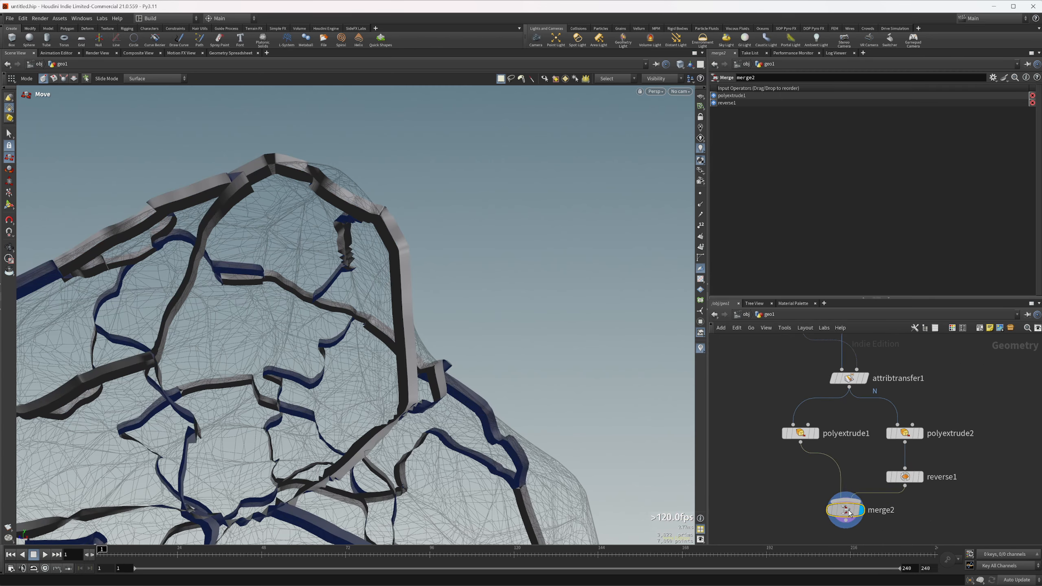
- Add a Fuse node after merge2, place it directly below, and display it
{"action": "key", "text": "f"}
{"action": "key", "text": "Tab"}
{"action": "type", "text": "fuse"}
{"action": "key", "text": "Return"}
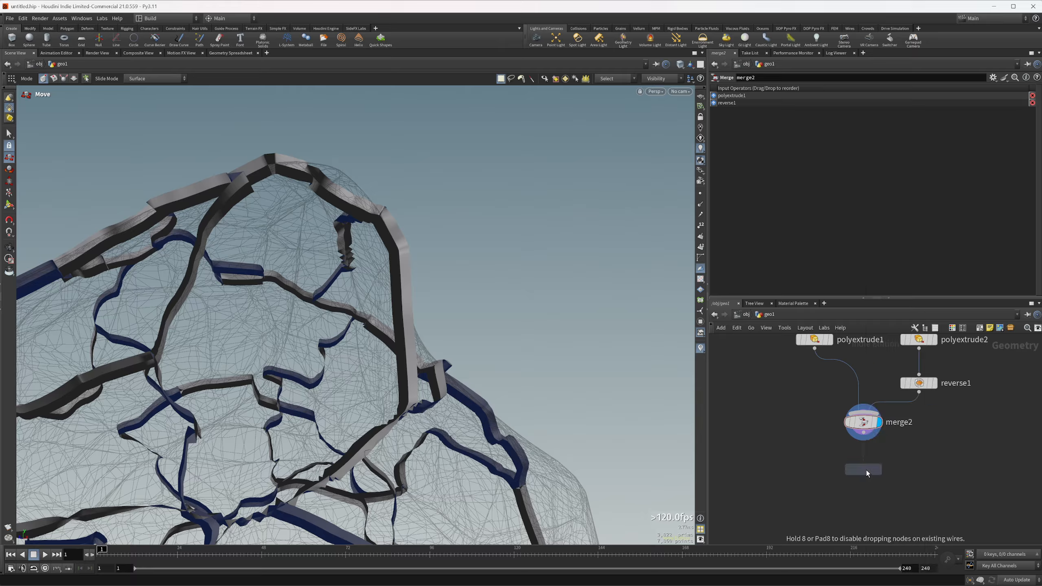
{"action": "left_click", "coordinate": [868, 473]}
{"action": "scroll", "coordinate": [847, 447], "scroll_direction": "up", "scroll_amount": 2}
{"action": "left_click_drag", "start_coordinate": [870, 426], "coordinate": [872, 477]}
{"action": "left_click", "coordinate": [894, 479]}
- Examine the fused strips from several angles, including the sharp bends and junctions near the rock's base
{"action": "left_click_drag", "start_coordinate": [505, 262], "coordinate": [475, 230], "text": "alt"}
{"action": "mouse_move", "coordinate": [476, 229]}
{"action": "right_mouse_down", "text": "alt"}
{"action": "mouse_move", "coordinate": [476, 205]}
{"action": "mouse_move", "coordinate": [472, 246]}
{"action": "right_mouse_up", "text": "alt"}
{"action": "left_click_drag", "start_coordinate": [471, 246], "coordinate": [416, 197], "text": "alt"}
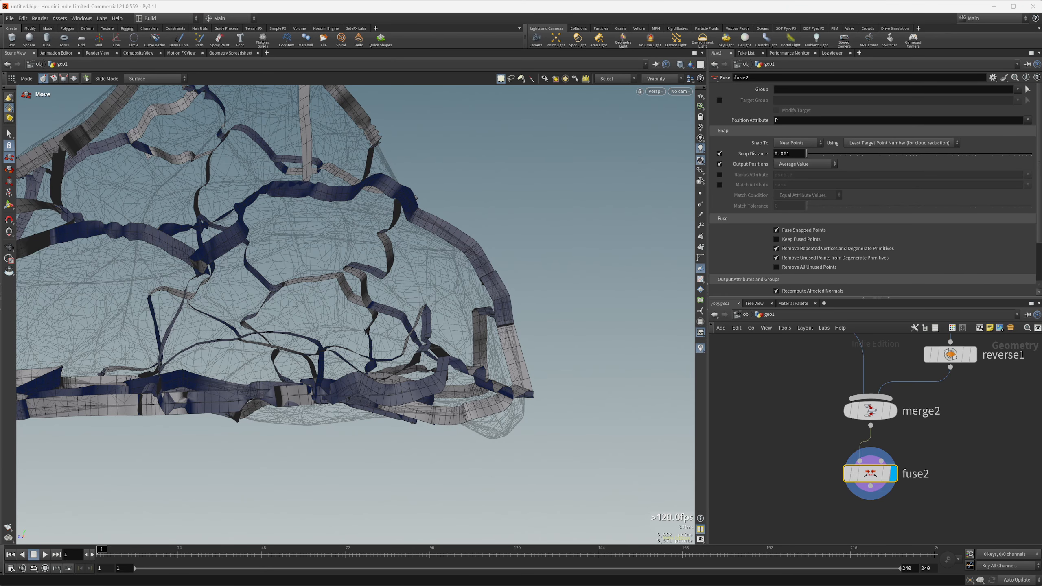
{"action": "left_click_drag", "start_coordinate": [442, 330], "coordinate": [436, 221], "text": "alt"}
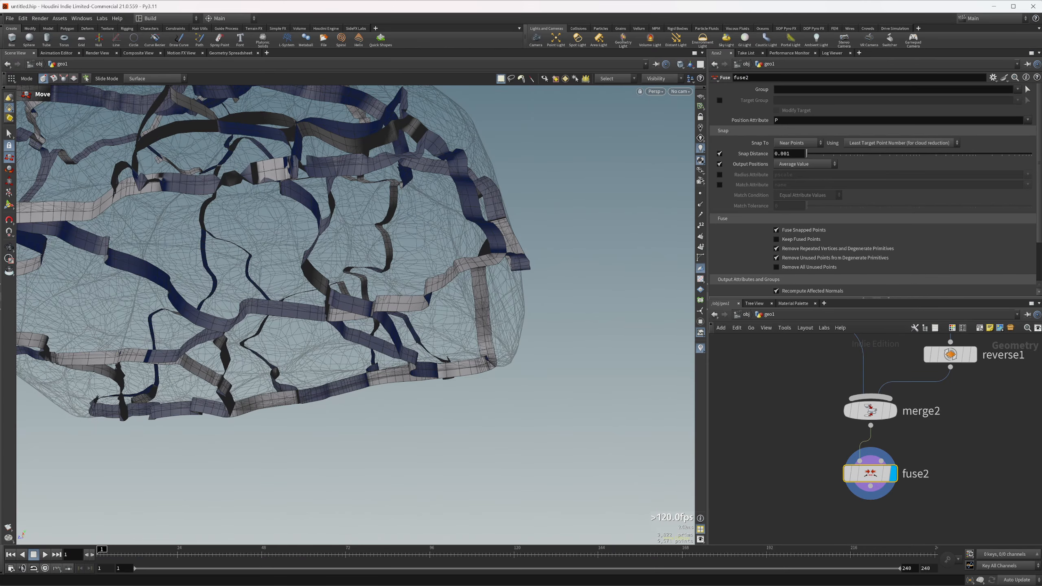
{"action": "right_click_drag", "start_coordinate": [388, 288], "coordinate": [228, 235], "text": "alt"}
{"action": "left_click_drag", "start_coordinate": [228, 235], "coordinate": [277, 263], "text": "alt"}
{"action": "right_click_drag", "start_coordinate": [276, 264], "coordinate": [379, 314], "text": "alt"}
{"action": "left_click_drag", "start_coordinate": [379, 313], "coordinate": [434, 341], "text": "alt"}
- Insert an Attribute Blur node between normal2 and attribtransfer1 and set its attribute to N
{"action": "key", "text": "Tab"}
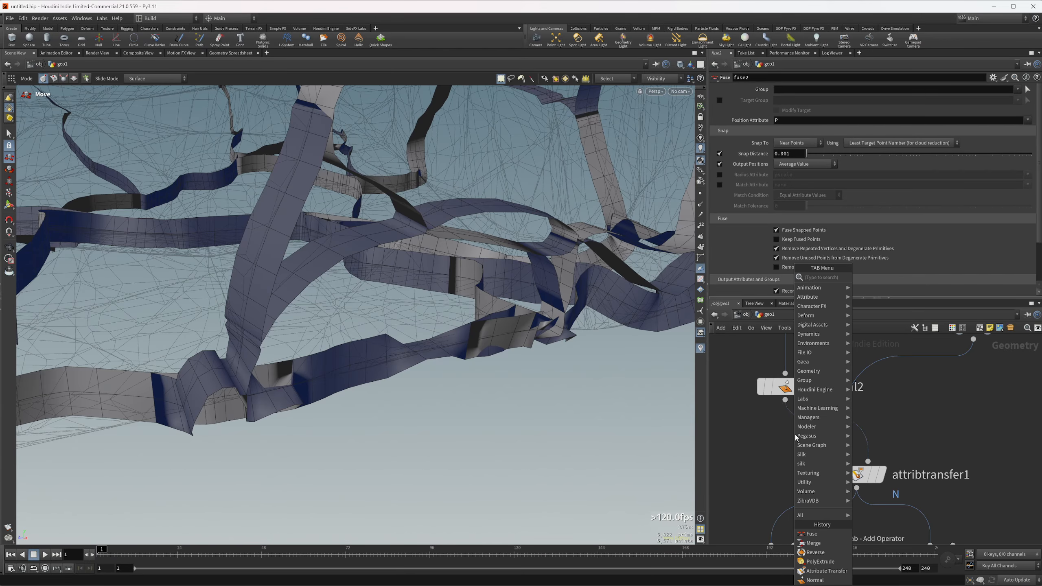
{"action": "type", "text": "blur"}
{"action": "key", "text": "Return"}
{"action": "left_click", "coordinate": [797, 446]}
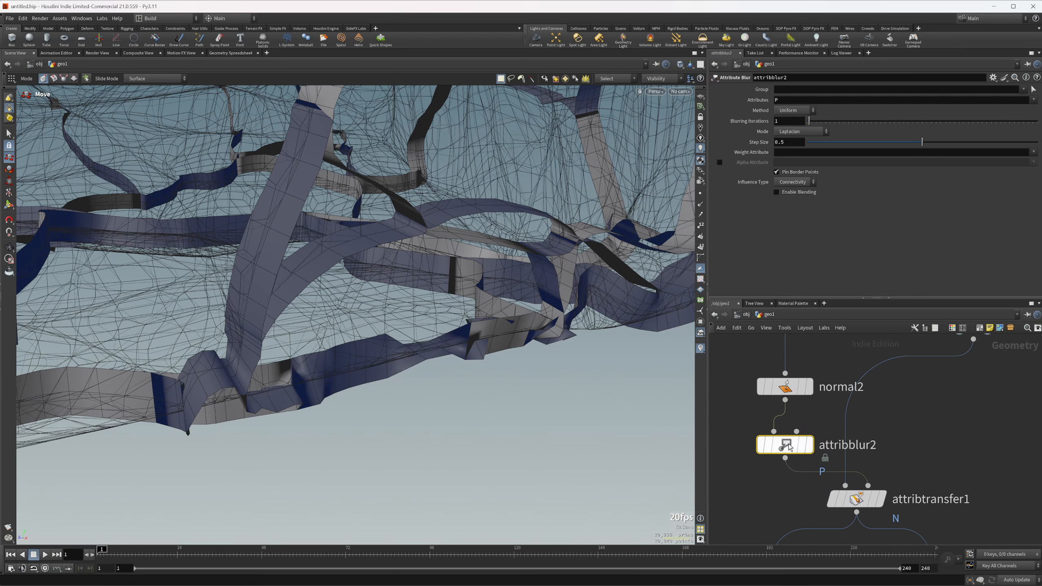
{"action": "key", "text": "Tab"}
{"action": "type", "text": "N"}
{"action": "key", "text": "Return"}
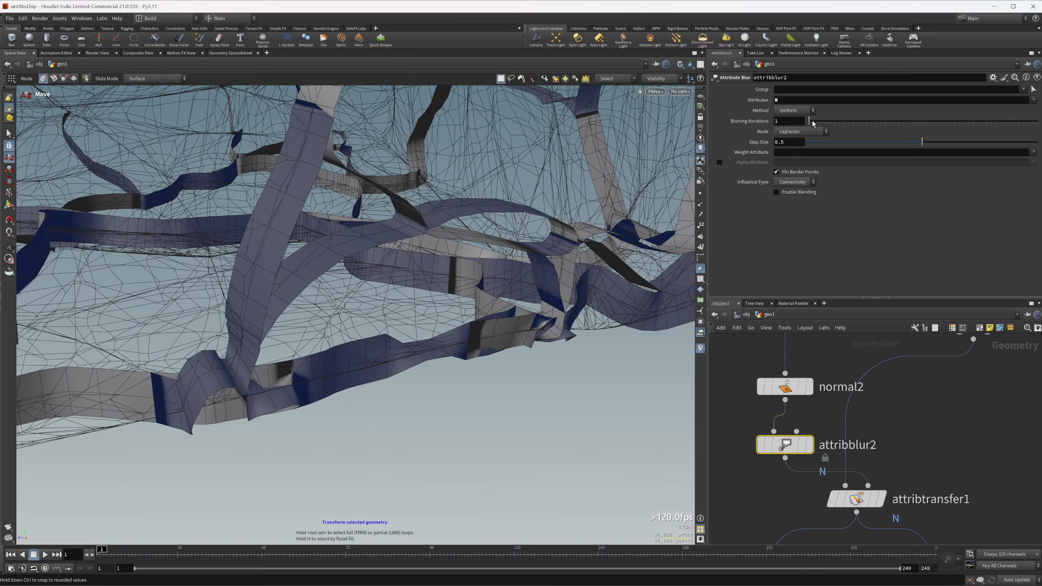
- Raise attribblur2's blurring iterations in stages, starting at 6, while checking how the strips' directions smooth out from several angles
{"action": "left_click_drag", "start_coordinate": [809, 121], "coordinate": [821, 121]}
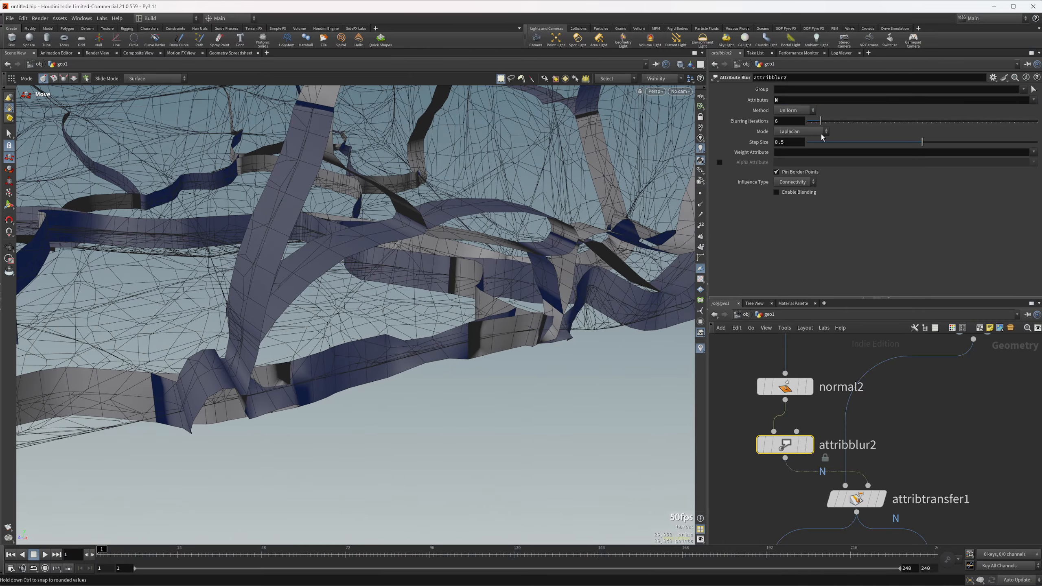
{"action": "left_click_drag", "start_coordinate": [361, 329], "coordinate": [545, 346], "text": "alt"}
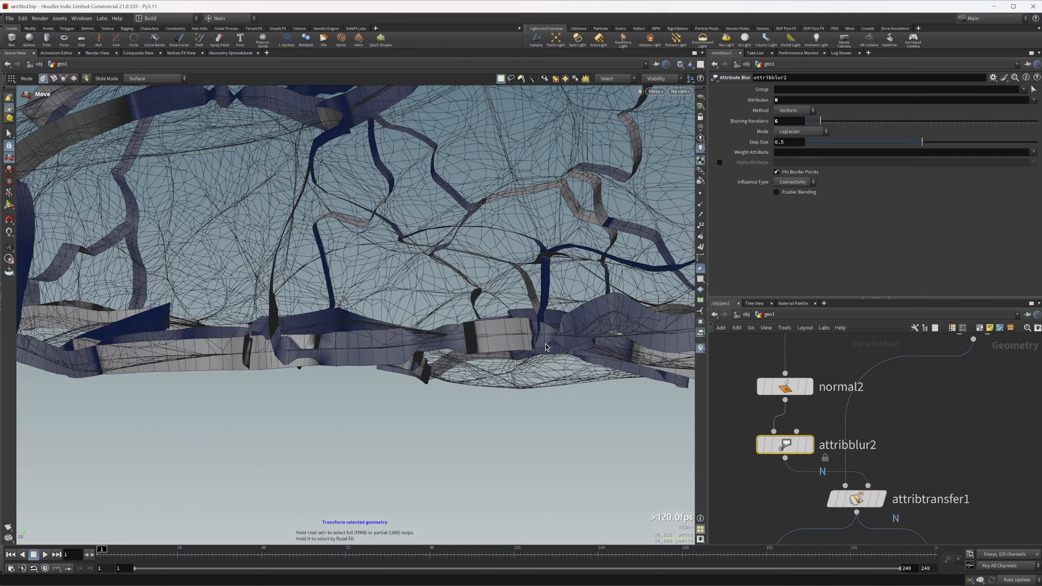
{"action": "right_click_drag", "start_coordinate": [546, 346], "coordinate": [491, 316], "text": "alt"}
{"action": "left_click_drag", "start_coordinate": [821, 122], "coordinate": [856, 138]}
{"action": "left_click_drag", "start_coordinate": [447, 271], "coordinate": [351, 305], "text": "alt"}
{"action": "right_click_drag", "start_coordinate": [351, 305], "coordinate": [214, 309], "text": "alt"}
{"action": "left_click_drag", "start_coordinate": [214, 309], "coordinate": [399, 241], "text": "alt"}
{"action": "right_click_drag", "start_coordinate": [400, 241], "coordinate": [472, 326], "text": "alt"}
{"action": "left_click_drag", "start_coordinate": [864, 121], "coordinate": [911, 126]}
{"action": "left_click_drag", "start_coordinate": [505, 258], "coordinate": [319, 349], "text": "alt"}
- Add a PolyDoctor node after fuse2, display it, and set its topology option Non-Manifold Points to Repair
{"action": "key", "text": "Tab"}
{"action": "type", "text": "poly f"}
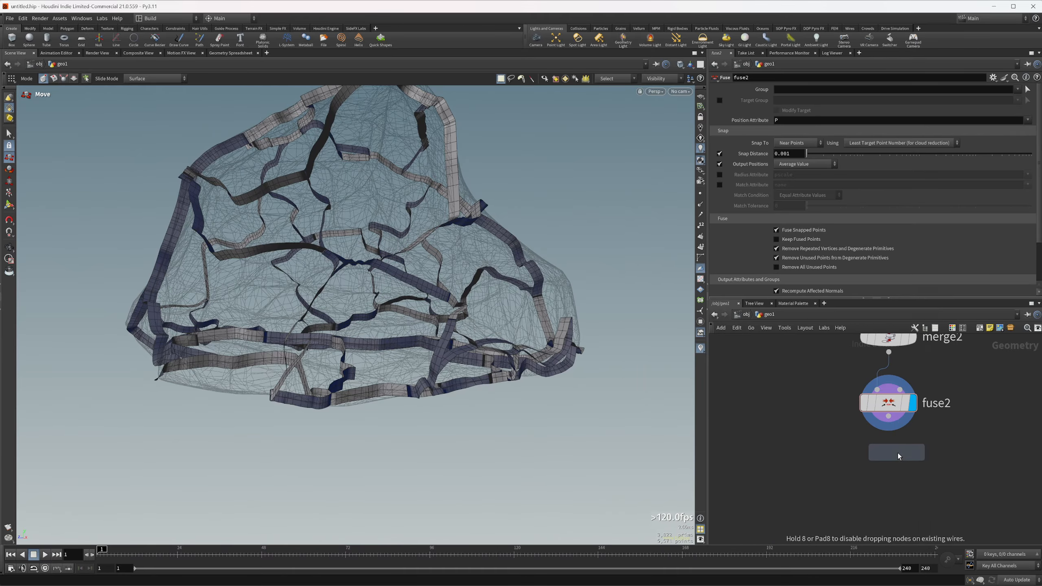
{"action": "left_click", "coordinate": [897, 453]}
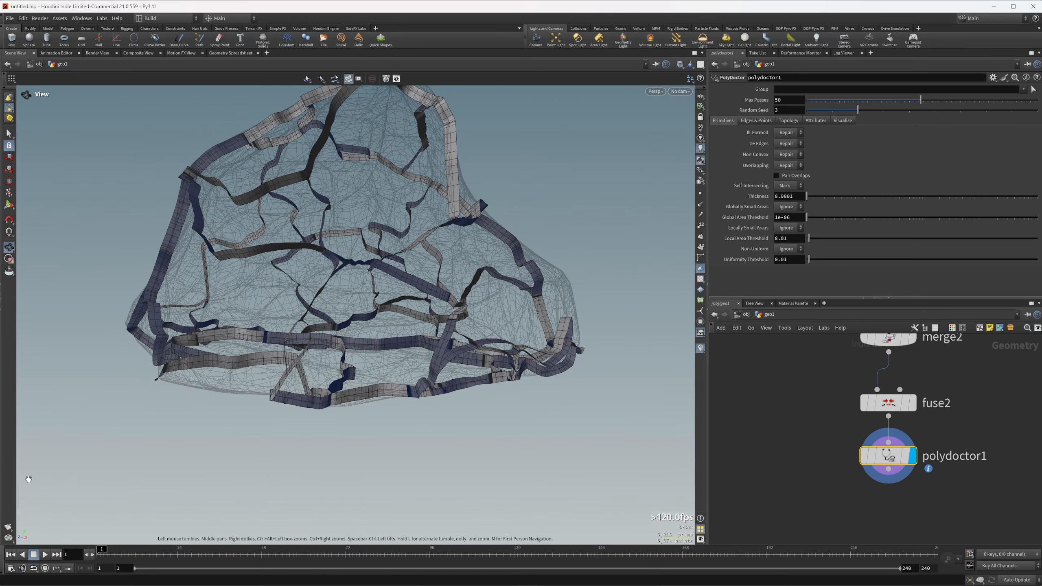
{"action": "key", "text": "t"}
{"action": "left_click", "coordinate": [795, 120]}
{"action": "left_click", "coordinate": [794, 131]}
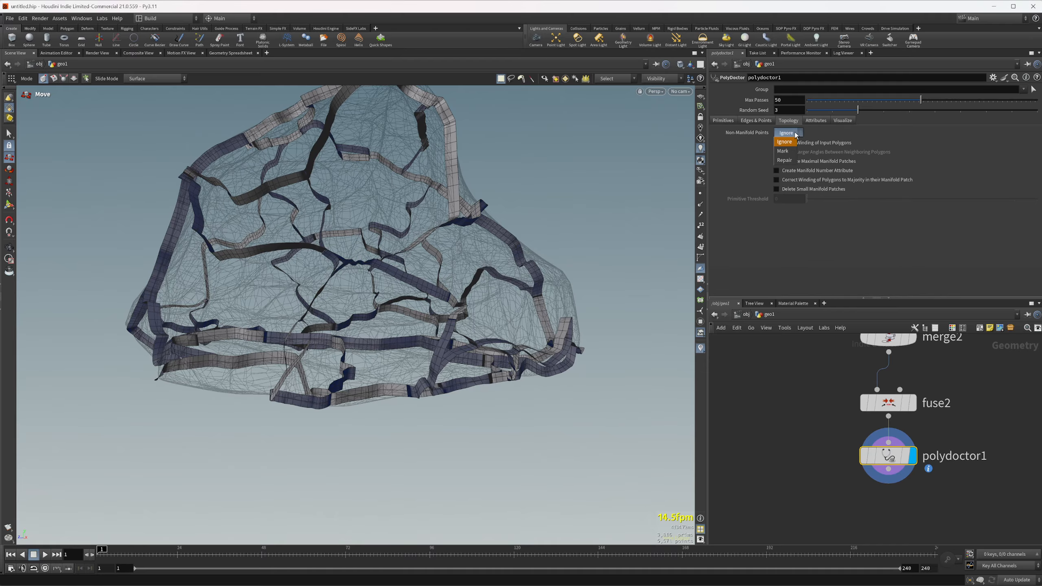
{"action": "left_click", "coordinate": [791, 162]}
- Add a Normal node below polydoctor1, connect it to polydoctor1's output, and display it
{"action": "middle_click_drag", "start_coordinate": [886, 508], "coordinate": [867, 434]}
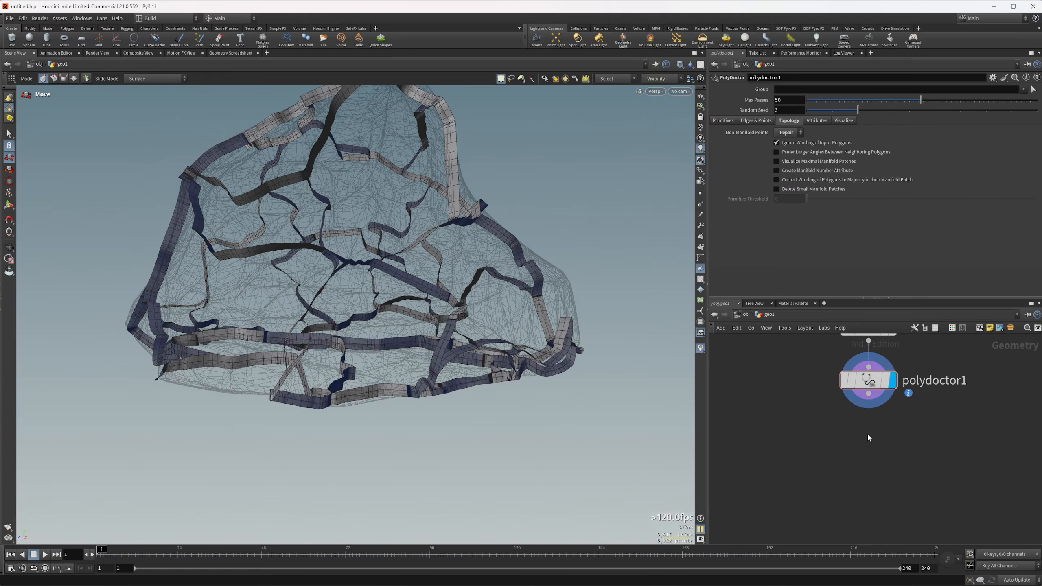
{"action": "key", "text": "Tab"}
{"action": "type", "text": "nor"}
{"action": "key", "text": "Return"}
{"action": "left_click", "coordinate": [867, 436]}
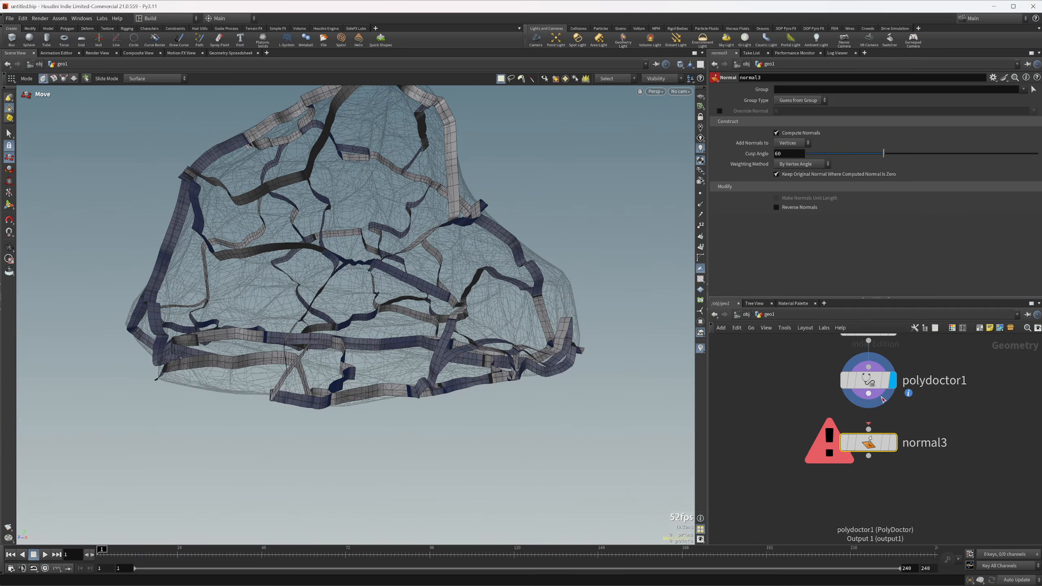
{"action": "left_click_drag", "start_coordinate": [868, 394], "coordinate": [868, 429]}
{"action": "left_click", "coordinate": [892, 442]}
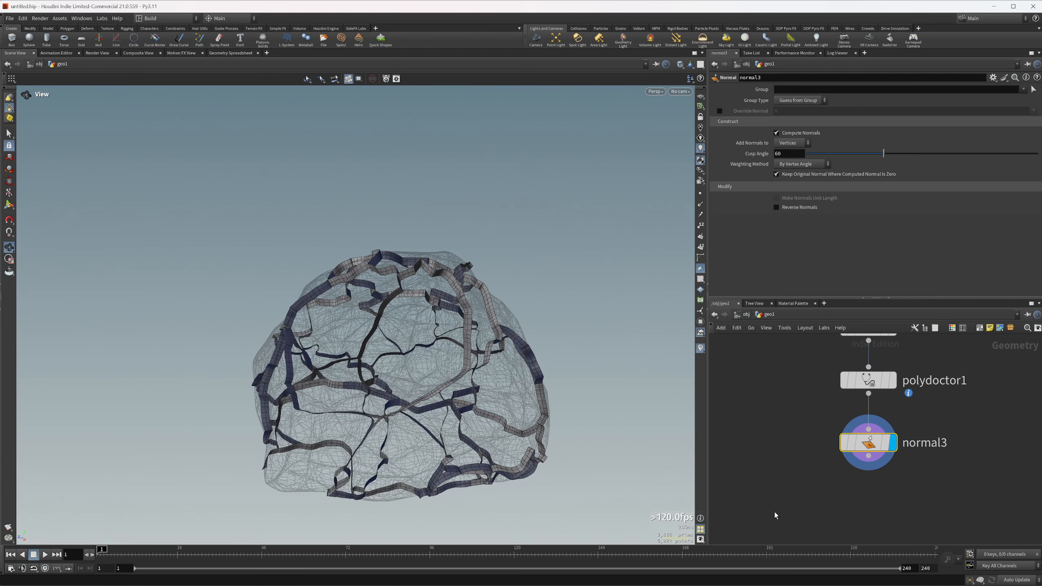
- Add a Null node after normal3 and rename it PATH_RIBBON
{"action": "key", "text": "Tab"}
{"action": "type", "text": "null"}
{"action": "key", "text": "Return"}
{"action": "left_click", "coordinate": [864, 491]}
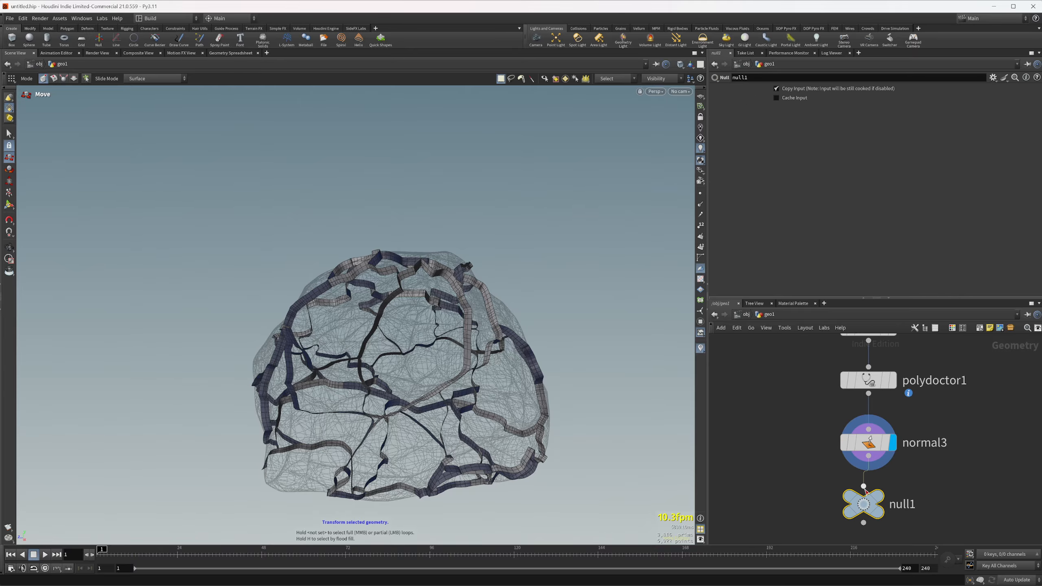
{"action": "double_click", "coordinate": [898, 504]}
{"action": "type", "text": "PATH_"}
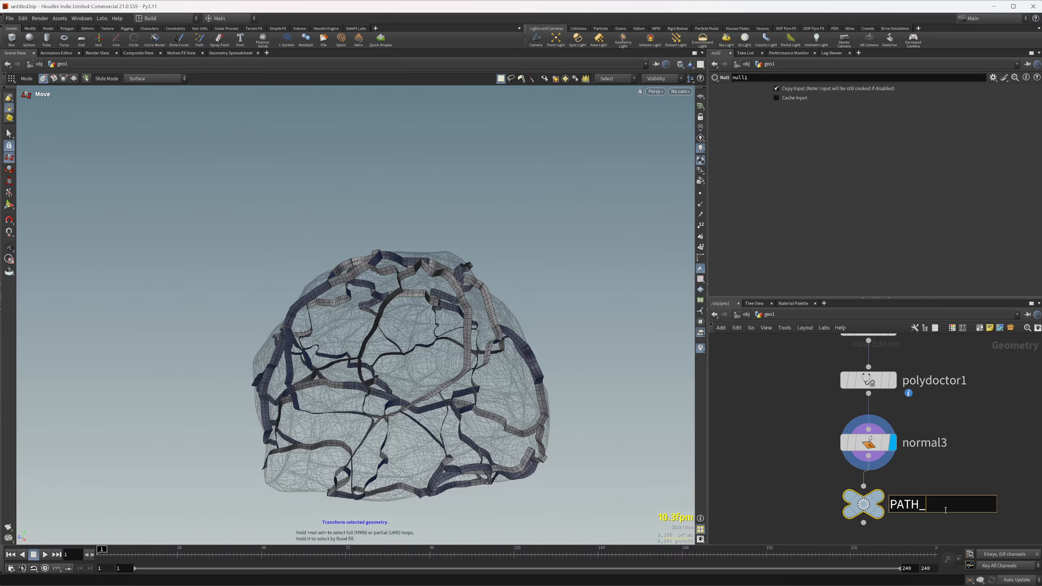
{"action": "type", "text": "RIBBON"}
{"action": "key", "text": "Return"}
- Place a Boolean Shatter node below PATH_RIBBON in the network
{"action": "middle_click_drag", "start_coordinate": [944, 507], "coordinate": [940, 444]}
{"action": "key", "text": "Tab"}
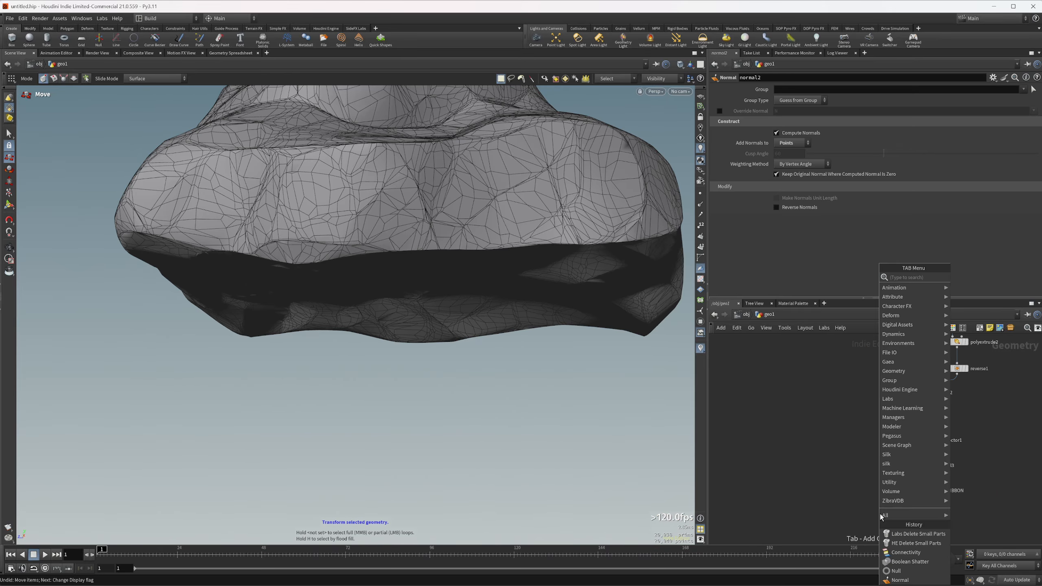
{"action": "type", "text": "boole"}
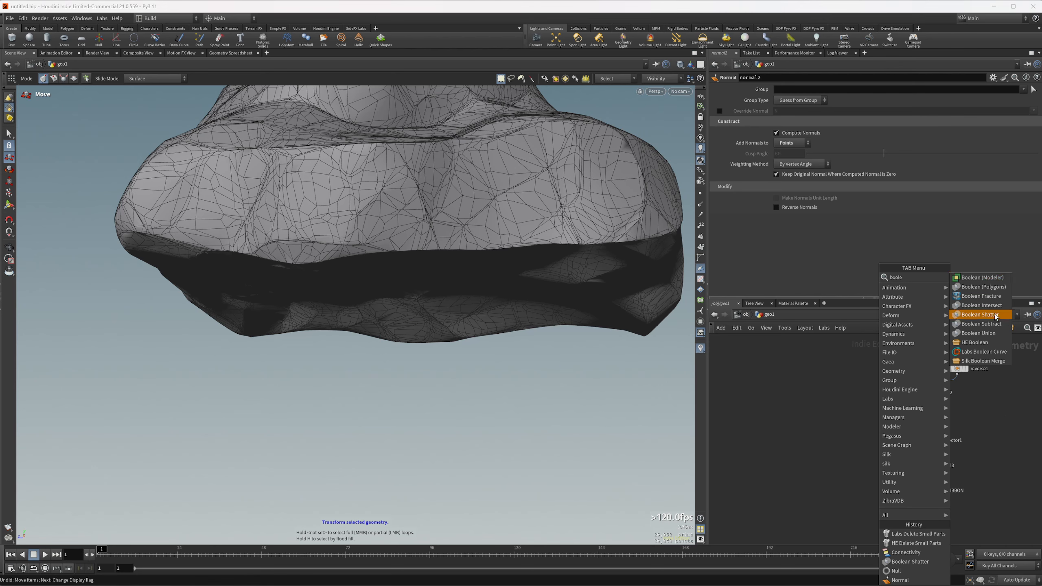
{"action": "left_click", "coordinate": [996, 315]}
{"action": "left_click", "coordinate": [886, 520]}
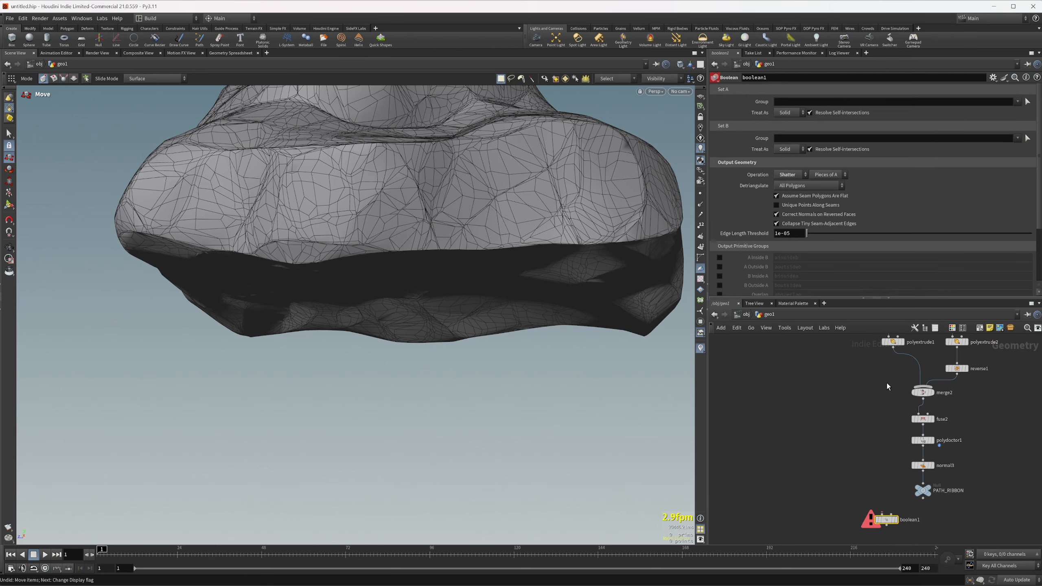
- Connect normal2 to boolean1's first input and PATH_RIBBON to its second input, displaying boolean1
{"action": "left_click_drag", "start_coordinate": [893, 348], "coordinate": [882, 514]}
{"action": "middle_click_drag", "start_coordinate": [865, 337], "coordinate": [871, 423]}
{"action": "scroll", "coordinate": [871, 422], "scroll_direction": "down", "scroll_amount": 1}
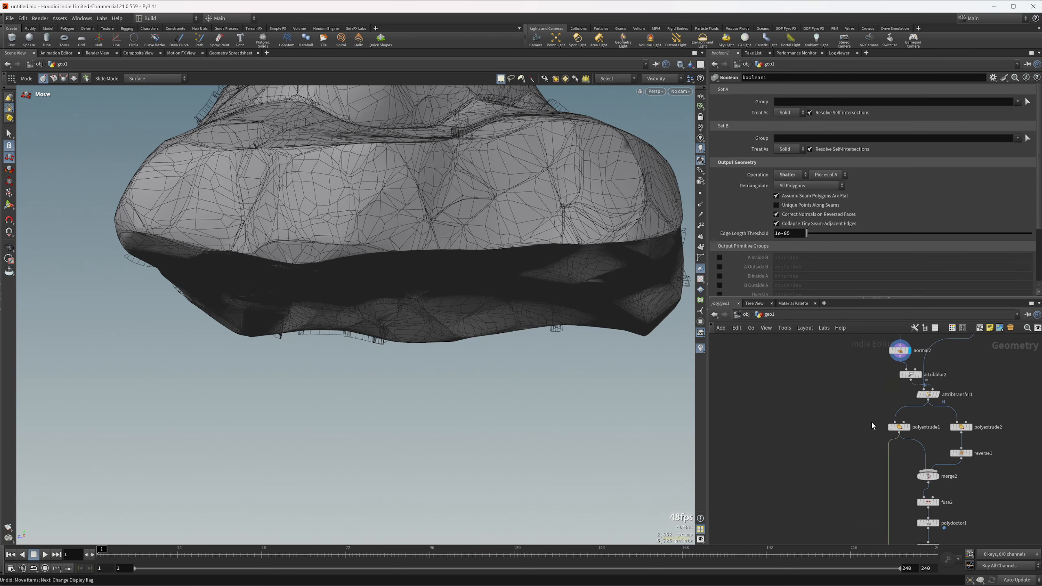
{"action": "left_click", "coordinate": [900, 354]}
{"action": "middle_click_drag", "start_coordinate": [819, 498], "coordinate": [816, 353]}
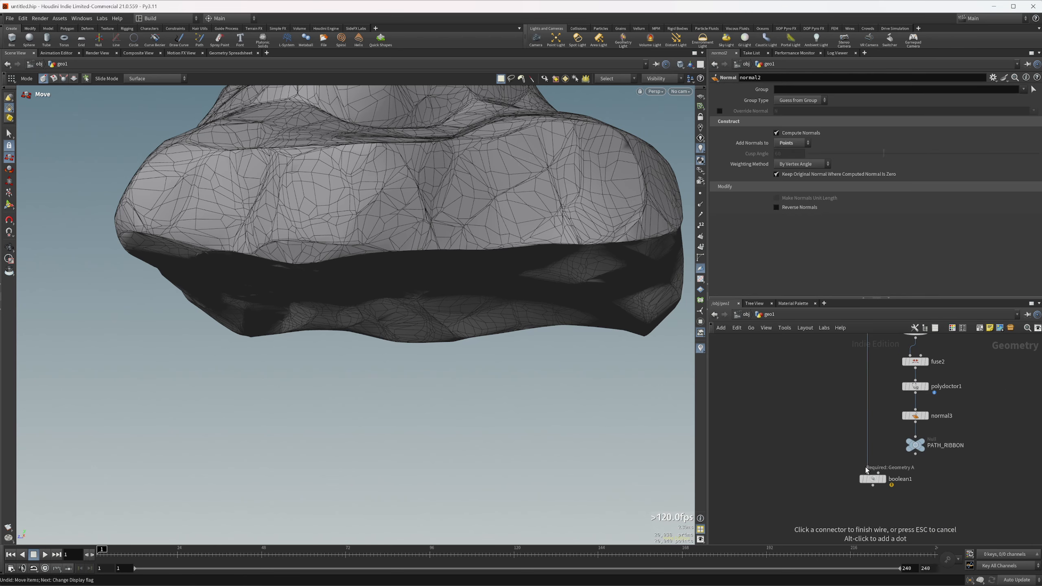
{"action": "left_click", "coordinate": [885, 480]}
{"action": "left_click_drag", "start_coordinate": [877, 479], "coordinate": [881, 497]}
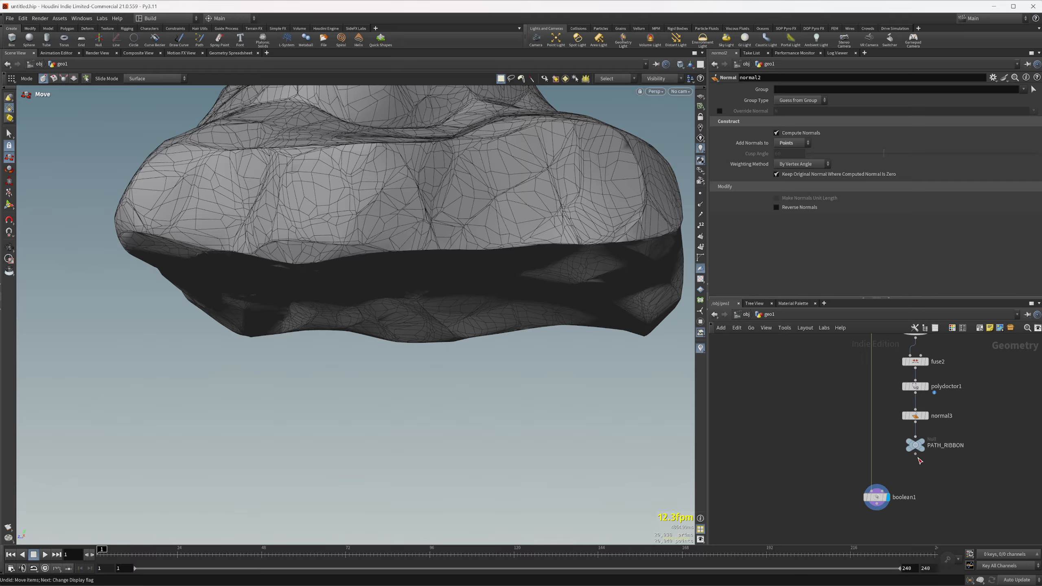
{"action": "mouse_move", "coordinate": [915, 454]}
{"action": "left_mouse_down"}
{"action": "mouse_move", "coordinate": [897, 493]}
{"action": "mouse_move", "coordinate": [887, 493]}
{"action": "left_mouse_up"}
- Set Treat As to Surface for both Set A and Set B of boolean1, and check the shattered rock
{"action": "left_click", "coordinate": [878, 497]}
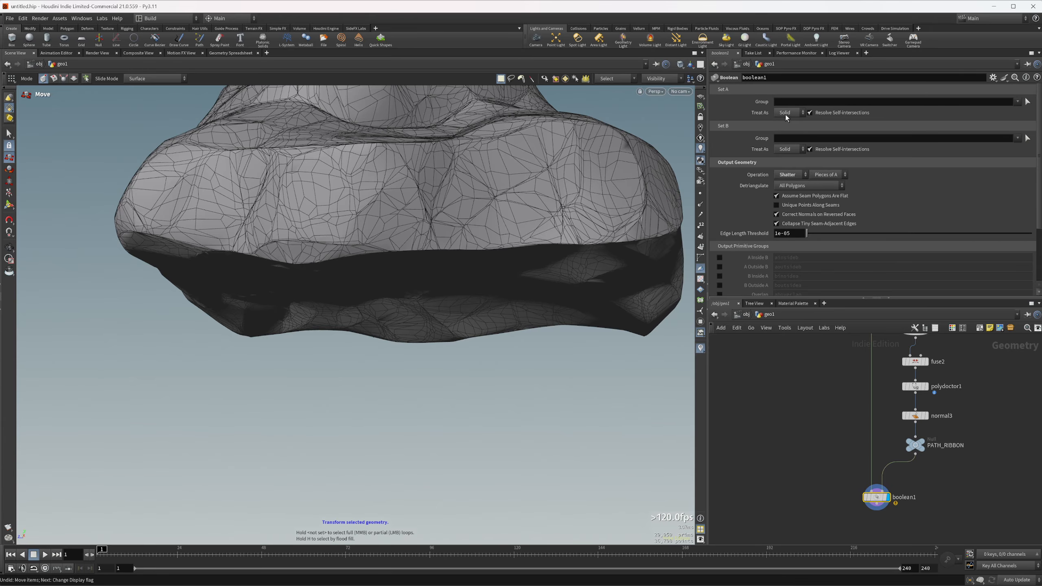
{"action": "left_click", "coordinate": [790, 113]}
{"action": "left_click", "coordinate": [785, 131]}
{"action": "left_click", "coordinate": [787, 149]}
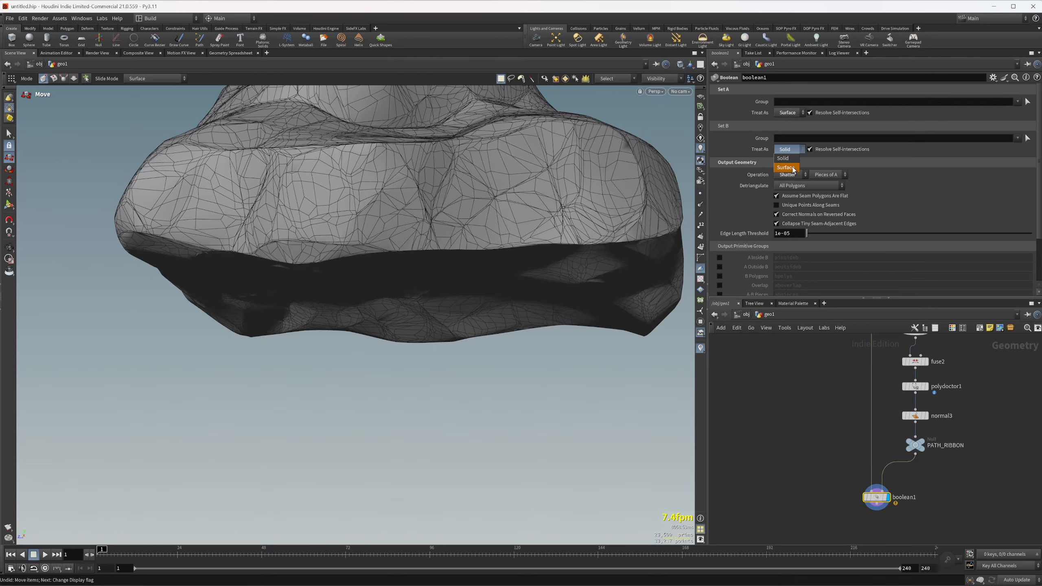
{"action": "left_click", "coordinate": [785, 167]}
{"action": "scroll", "coordinate": [850, 429], "scroll_direction": "down", "scroll_amount": 3}
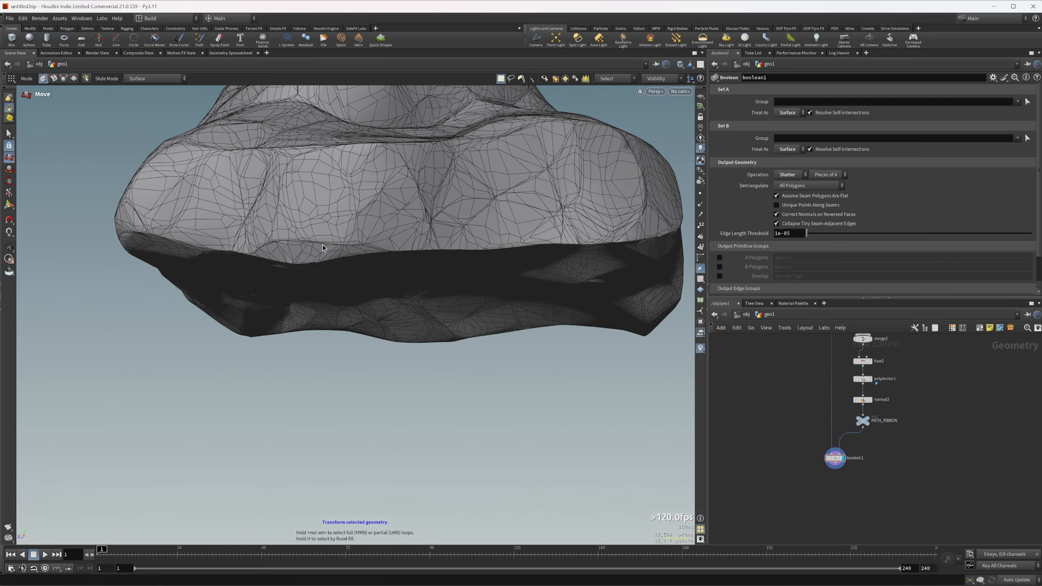
{"action": "scroll", "coordinate": [322, 248], "scroll_direction": "down", "scroll_amount": 5}
{"action": "scroll", "coordinate": [339, 251], "scroll_direction": "up", "scroll_amount": 4}
{"action": "scroll", "coordinate": [851, 451], "scroll_direction": "up", "scroll_amount": 3}
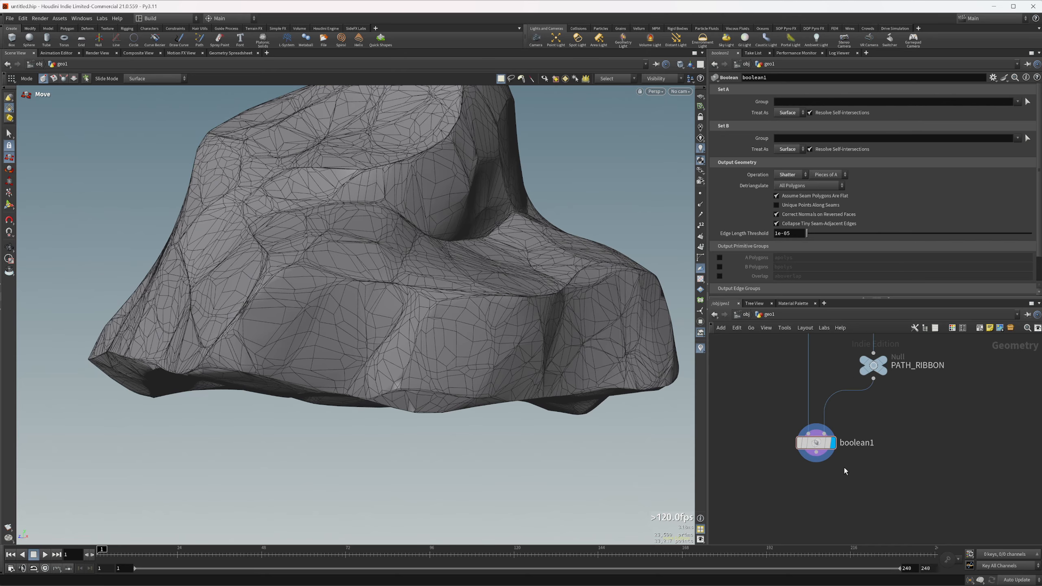
{"action": "scroll", "coordinate": [881, 457], "scroll_direction": "up", "scroll_amount": 2}
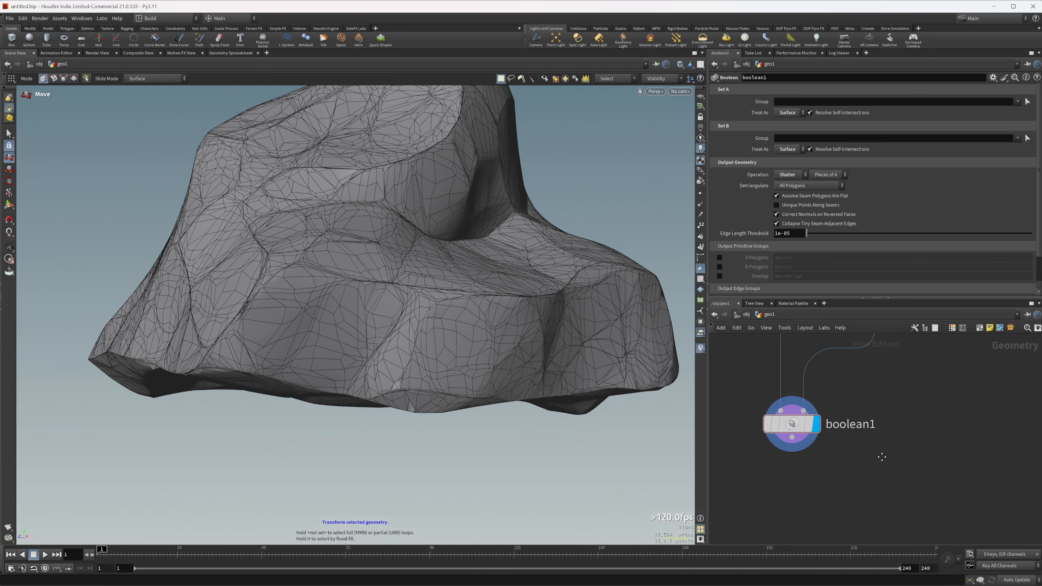
{"action": "middle_click_drag", "start_coordinate": [881, 457], "coordinate": [831, 428]}
{"action": "key", "text": "Tab"}
{"action": "type", "text": "expl"}
{"action": "key", "text": "Return"}
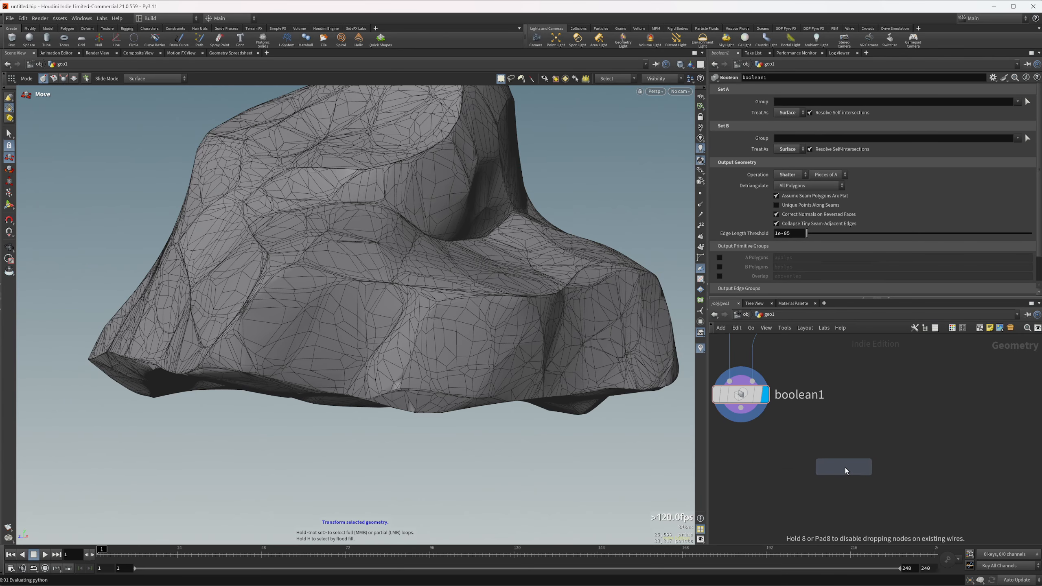
{"action": "key", "text": "Escape"}
- Add a Connectivity node, connect it to boolean1's output, and display it
{"action": "key", "text": "Tab"}
{"action": "type", "text": "connec"}
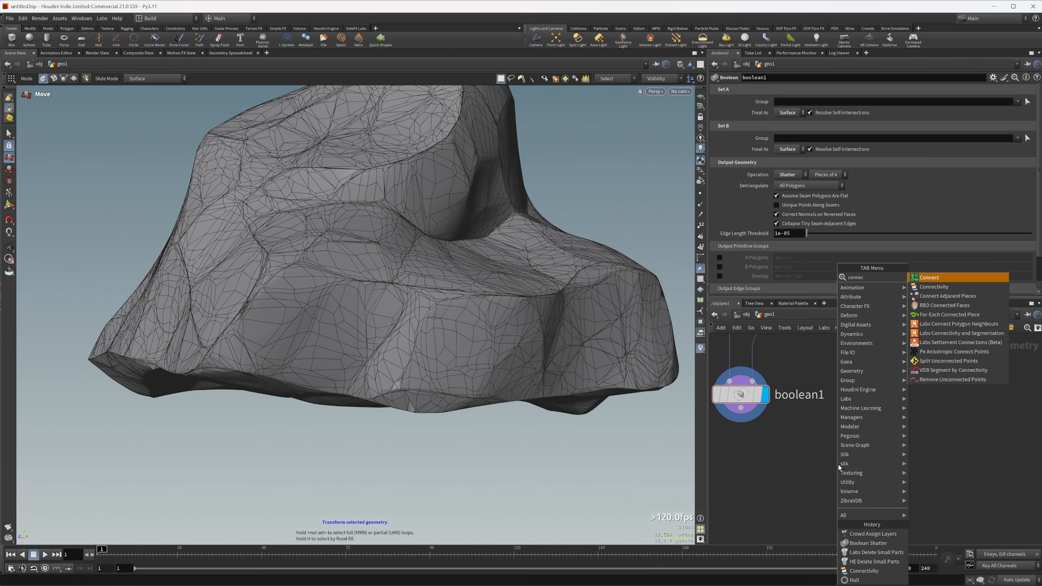
{"action": "type", "text": "ti"}
{"action": "key", "text": "Return"}
{"action": "left_click", "coordinate": [806, 461]}
{"action": "left_click_drag", "start_coordinate": [740, 407], "coordinate": [885, 458]}
{"action": "left_click", "coordinate": [829, 461]}
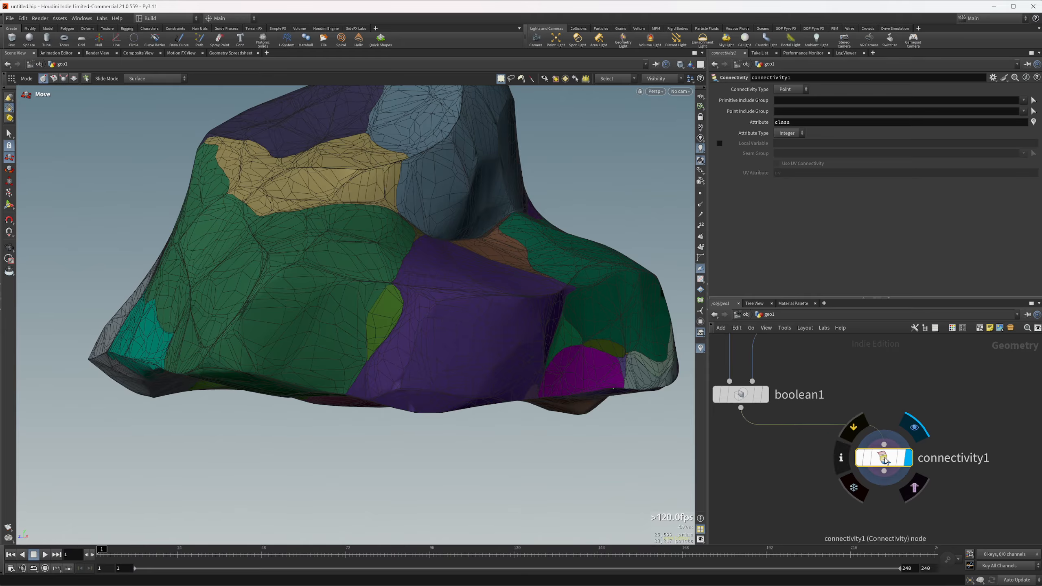
- Visualize connectivity1's class attribute from its node info and examine the coloured pieces around the whole rock
{"action": "left_click", "coordinate": [840, 457]}
{"action": "left_click", "coordinate": [638, 370]}
{"action": "left_click", "coordinate": [638, 370]}
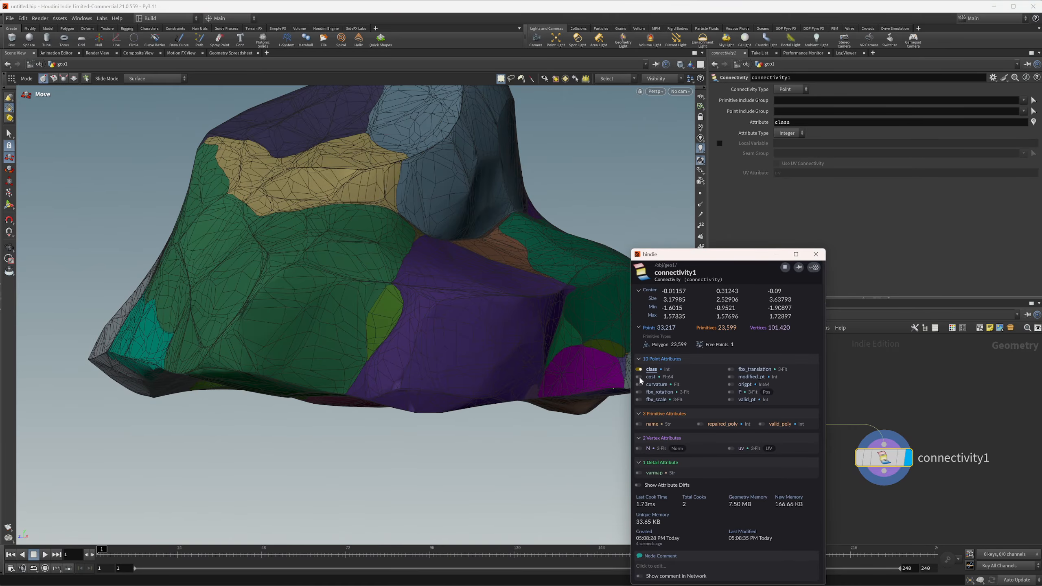
{"action": "left_click", "coordinate": [819, 257]}
{"action": "left_click_drag", "start_coordinate": [369, 270], "coordinate": [287, 299], "text": "alt"}
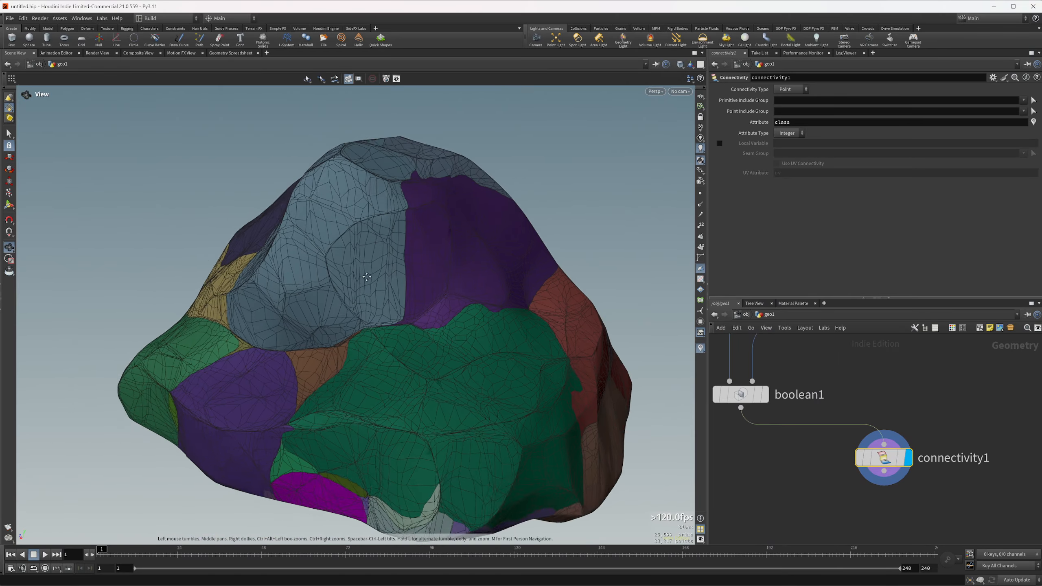
{"action": "left_click_drag", "start_coordinate": [402, 253], "coordinate": [313, 334], "text": "alt"}
{"action": "right_click_drag", "start_coordinate": [381, 355], "coordinate": [289, 370], "text": "alt"}
{"action": "left_click_drag", "start_coordinate": [289, 370], "coordinate": [475, 320], "text": "alt"}
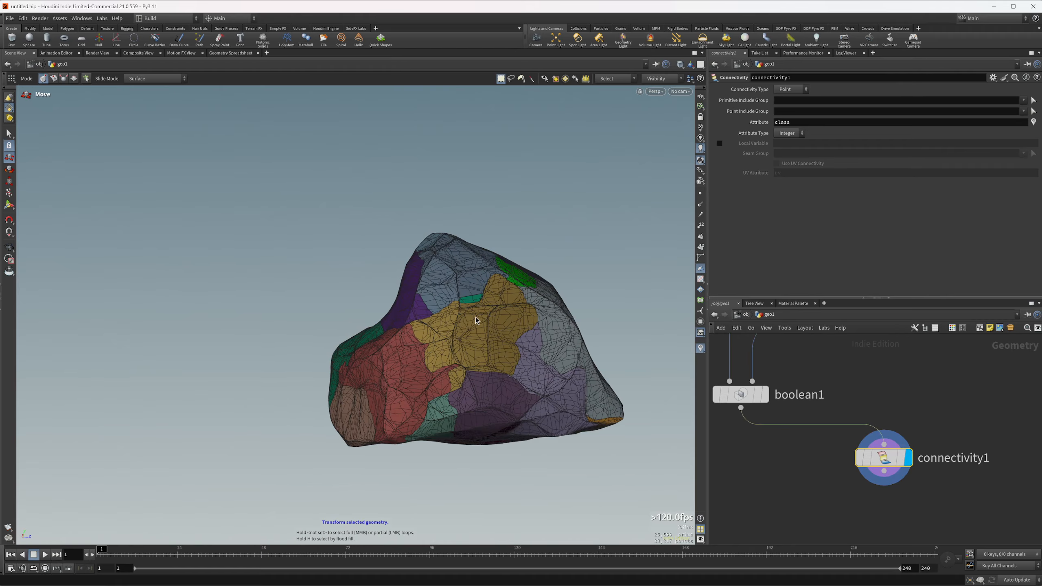
{"action": "left_click_drag", "start_coordinate": [377, 346], "coordinate": [410, 426], "text": "alt"}
- Delete the connectivity1 node below boolean1
{"action": "key", "text": "Delete"}
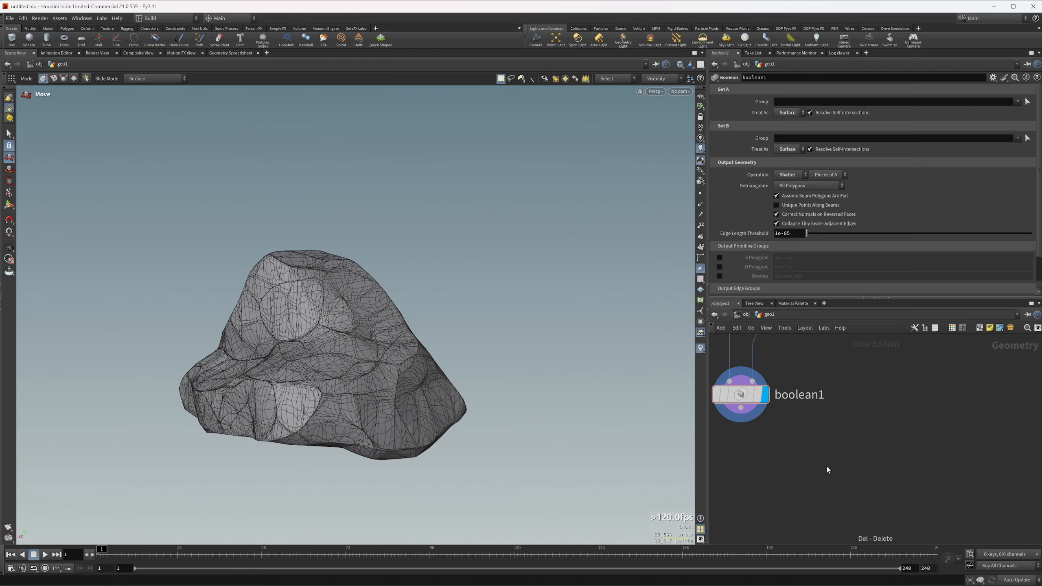
{"action": "right_click_drag", "start_coordinate": [272, 376], "coordinate": [337, 333], "text": "alt"}
{"action": "middle_click_drag", "start_coordinate": [795, 425], "coordinate": [962, 417]}
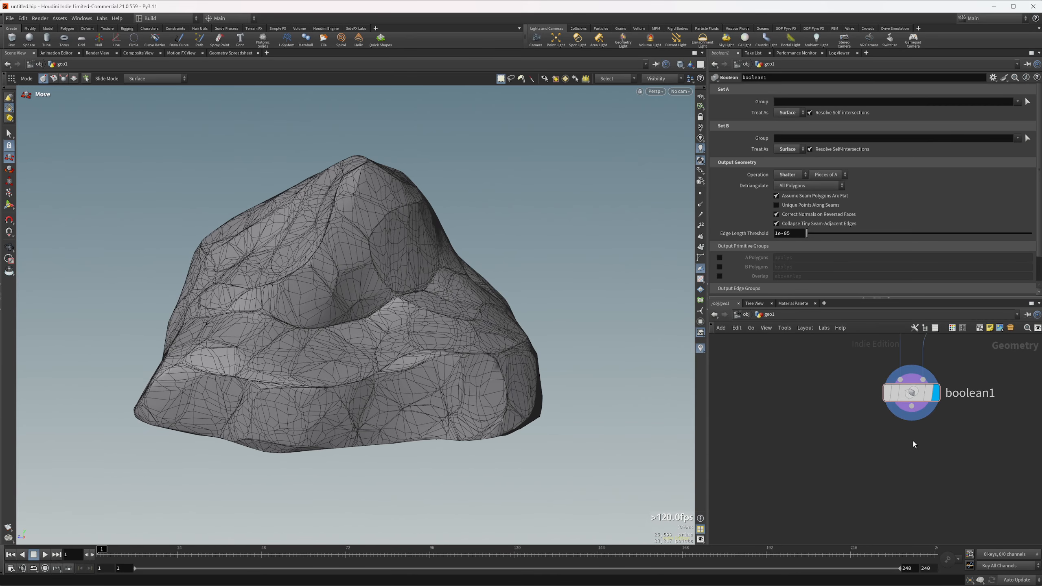
- Add a Labs Delete Small Parts node after boolean1 and display it
{"action": "key", "text": "Tab"}
{"action": "type", "text": "delete smap"}
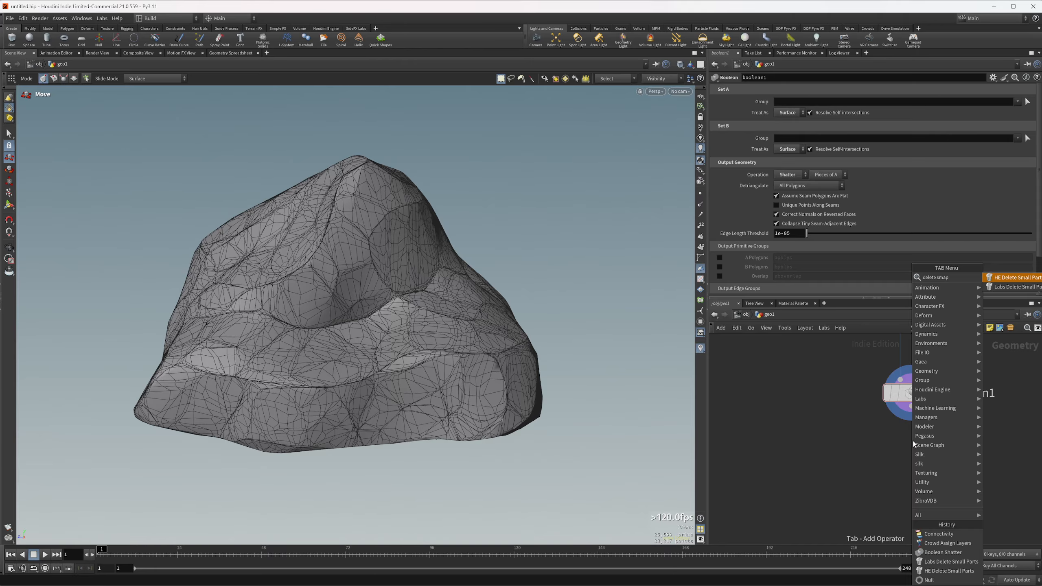
{"action": "key", "text": "Down"}
{"action": "key", "text": "Return"}
{"action": "key", "text": "Return"}
{"action": "left_click", "coordinate": [936, 468]}
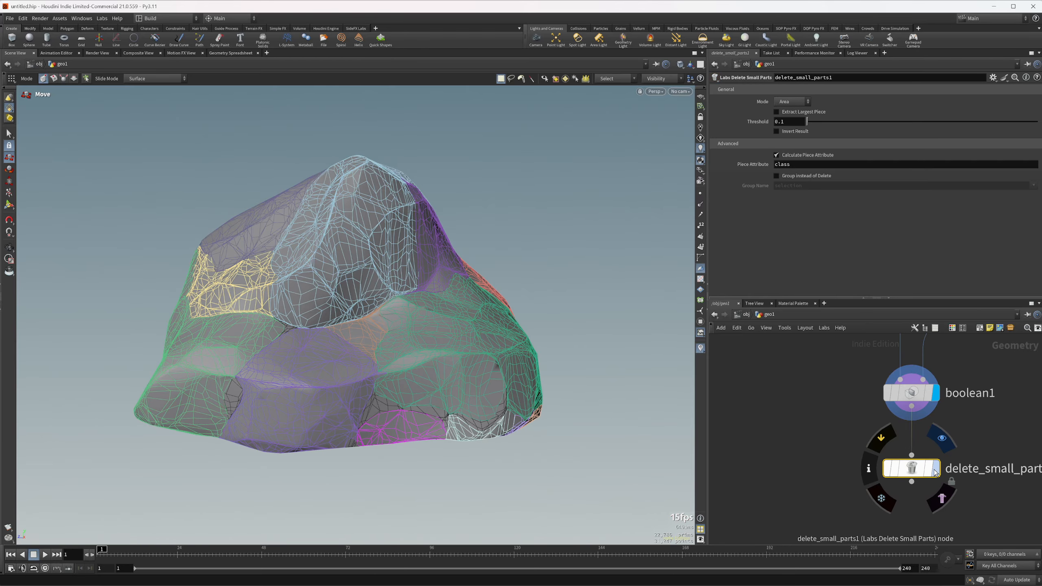
{"action": "scroll", "coordinate": [410, 307], "scroll_direction": "up", "scroll_amount": 3}
- Lower the area threshold of delete_small_parts1 to 0.015 while checking the gaps between the rock's pieces
{"action": "left_click_drag", "start_coordinate": [410, 308], "coordinate": [345, 283], "text": "alt"}
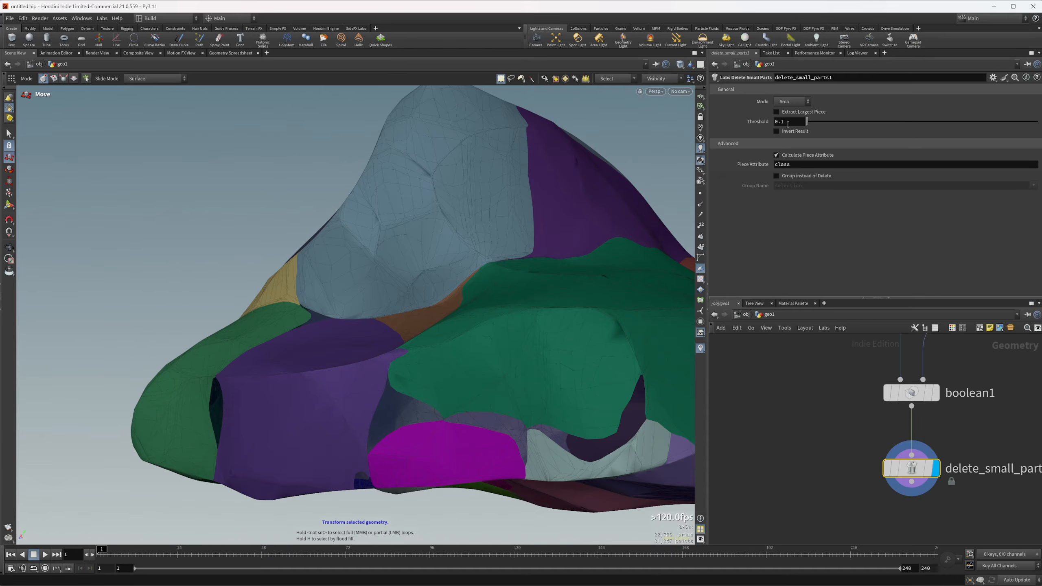
{"action": "middle_click_drag", "start_coordinate": [784, 122], "coordinate": [766, 154]}
{"action": "left_click_drag", "start_coordinate": [755, 155], "coordinate": [730, 157]}
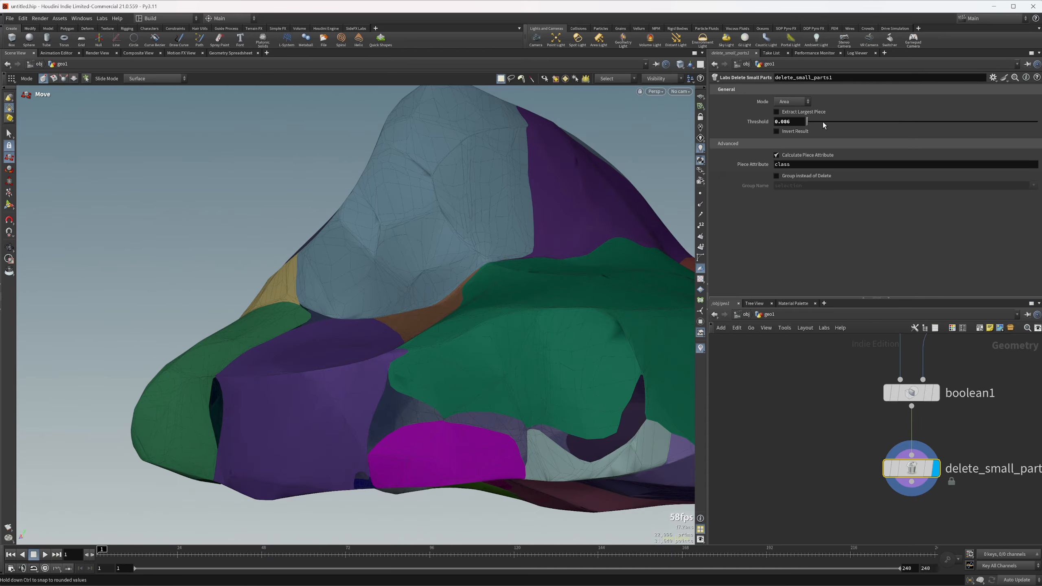
{"action": "middle_click_drag", "start_coordinate": [795, 121], "coordinate": [533, 168]}
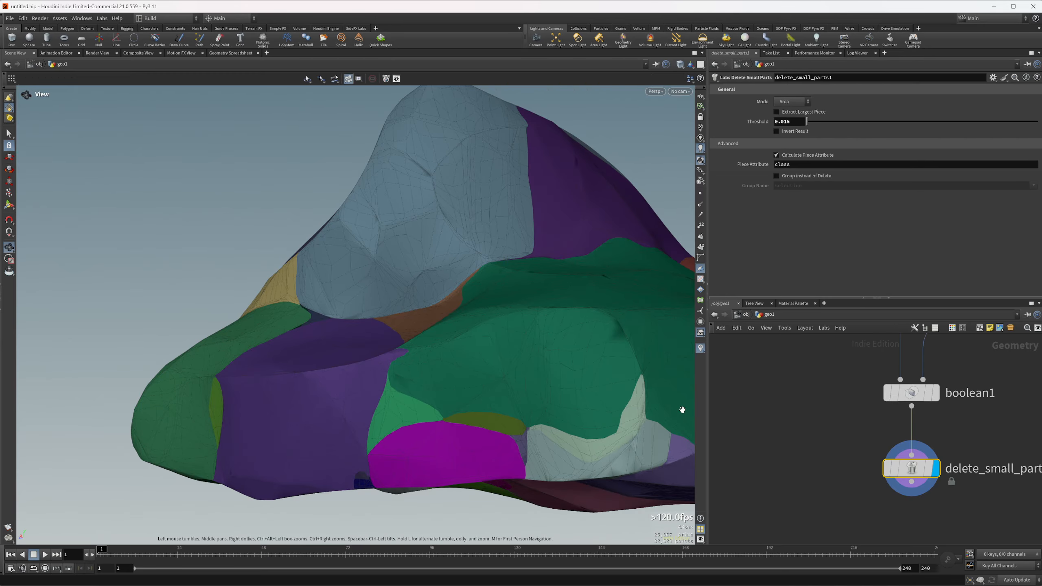
{"action": "left_click_drag", "start_coordinate": [683, 409], "coordinate": [405, 226], "text": "alt"}
- Place a For-Each Connected Piece loop below delete_small_parts1
{"action": "key", "text": "Tab"}
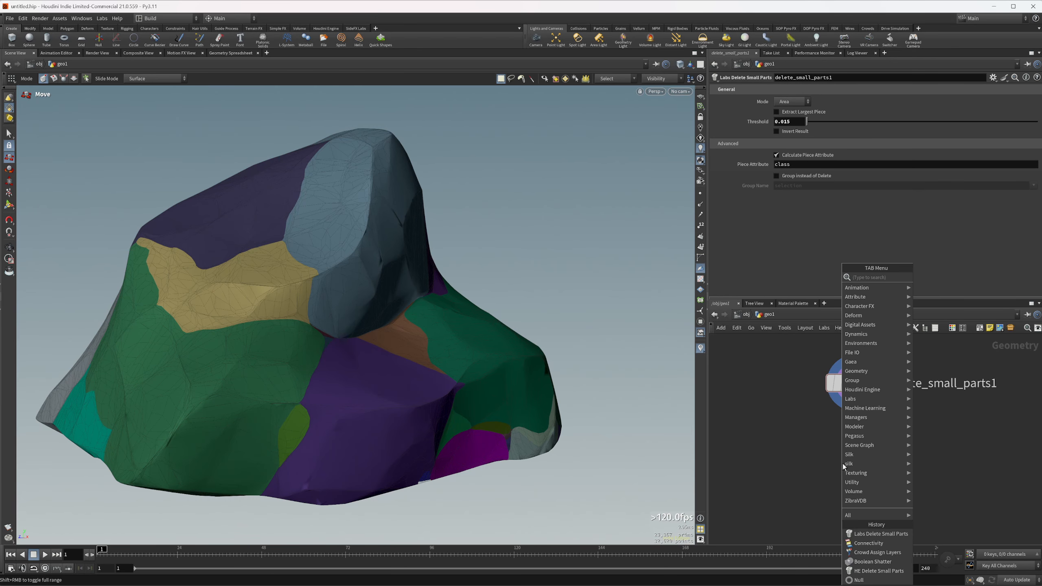
{"action": "type", "text": "for"}
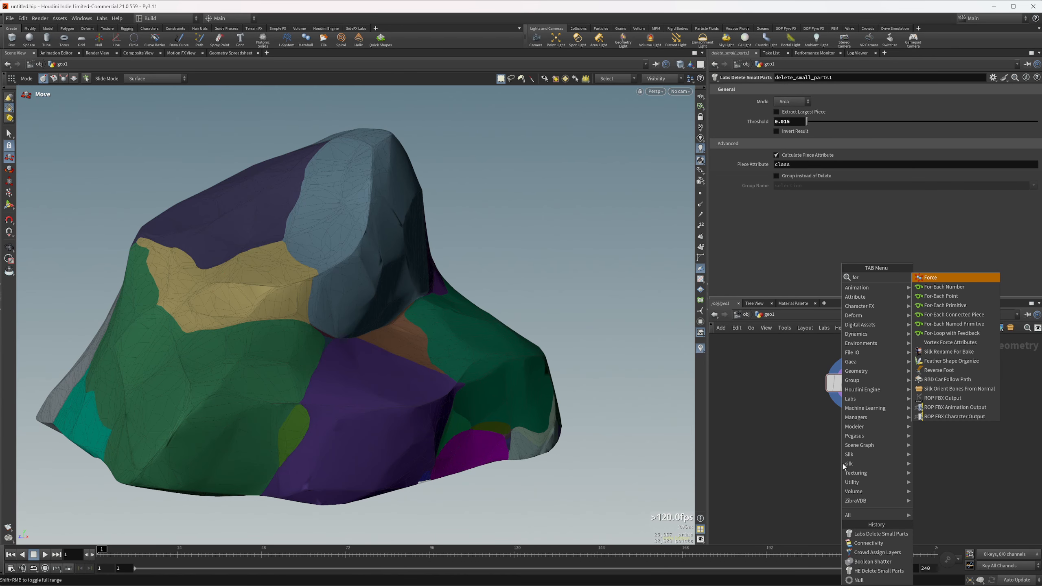
{"action": "key", "text": "Down"}
{"action": "key", "text": "Down"}
{"action": "key", "text": "Down"}
{"action": "key", "text": "Down"}
{"action": "key", "text": "Return"}
{"action": "left_click", "coordinate": [843, 462]}
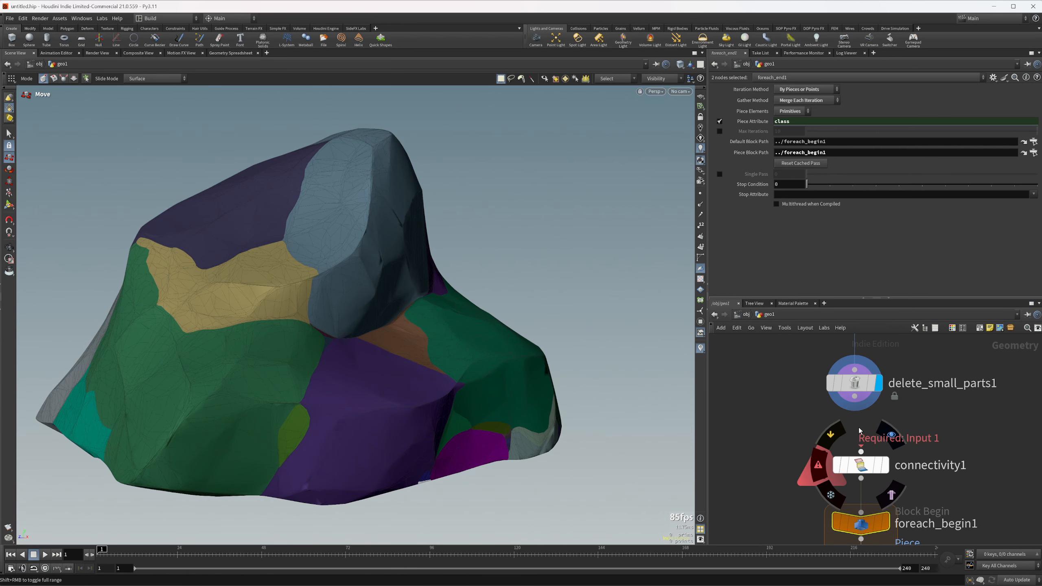
- Inspect individual loop pieces from several angles using foreach_end1's single passes 8 and 7
{"action": "middle_click_drag", "start_coordinate": [914, 500], "coordinate": [973, 487]}
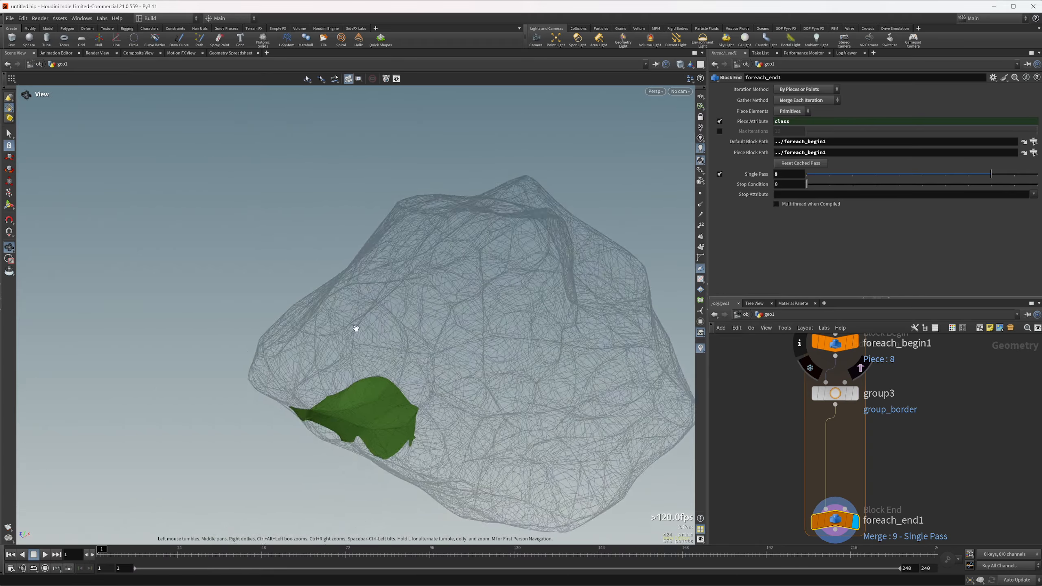
{"action": "left_click_drag", "start_coordinate": [356, 328], "coordinate": [415, 278]}
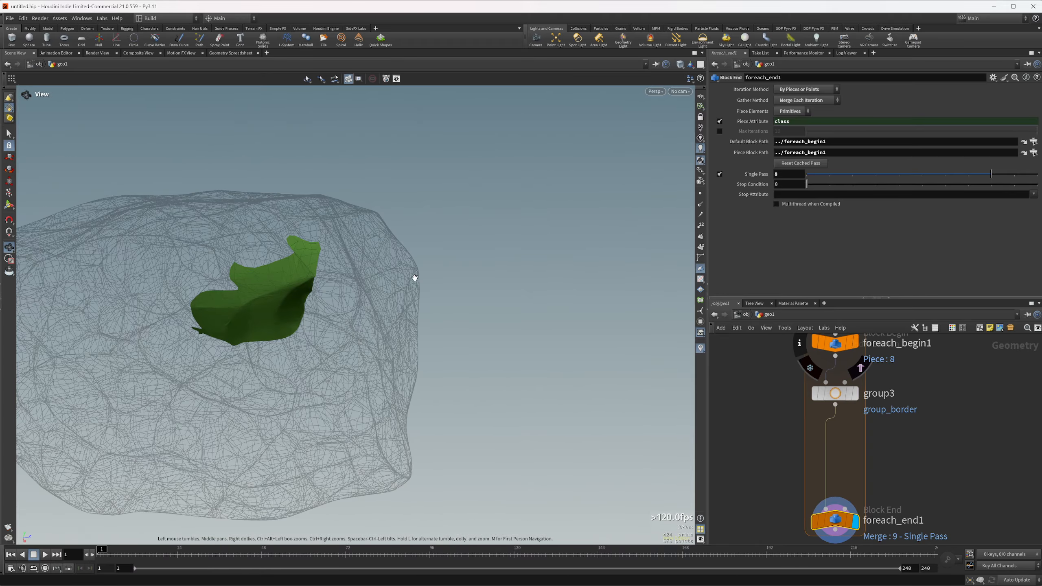
{"action": "left_click_drag", "start_coordinate": [357, 220], "coordinate": [240, 377], "text": "alt"}
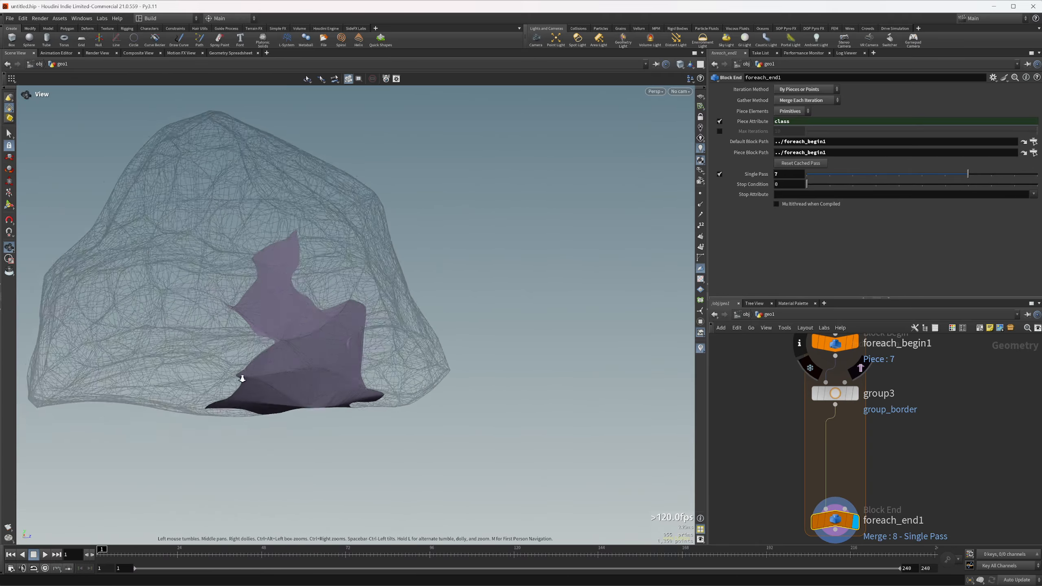